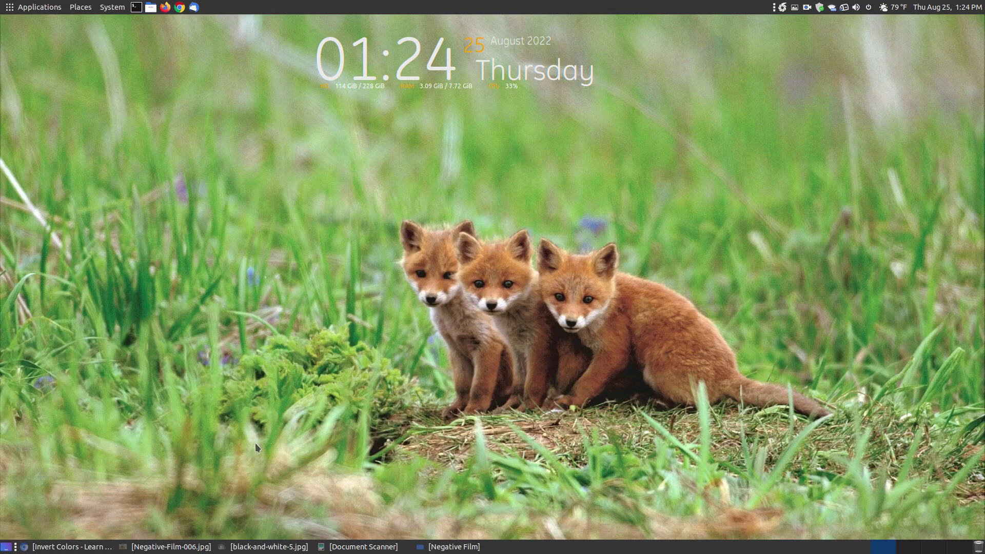
Restore the Chromium Invert Colors tutorial and scroll down to the Document Scanner section
{"action": "left_click", "coordinate": [82, 546]}
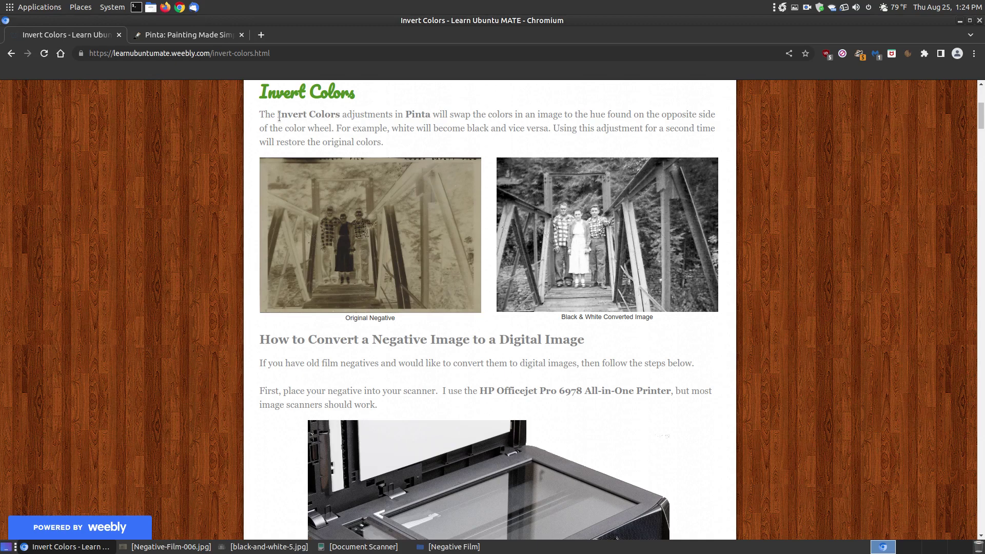
{"action": "scroll", "coordinate": [609, 495], "scroll_direction": "down", "scroll_amount": 3}
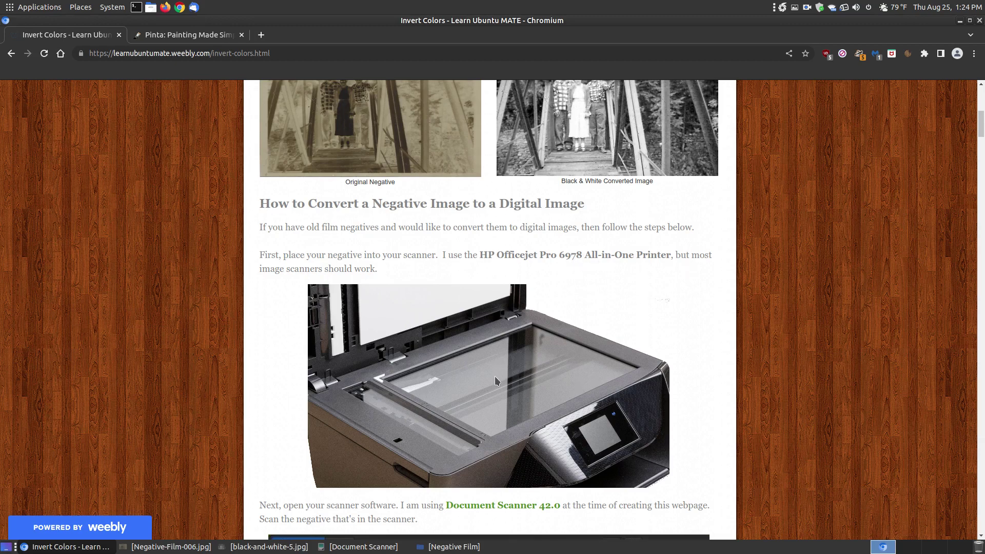
{"action": "scroll", "coordinate": [511, 404], "scroll_direction": "up", "scroll_amount": 2}
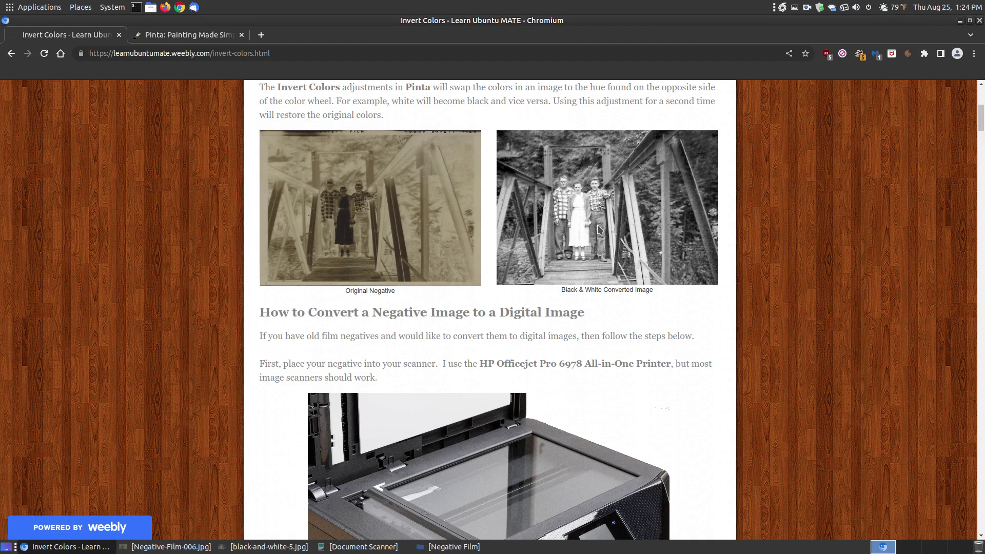
{"action": "left_click_drag", "start_coordinate": [981, 110], "coordinate": [981, 462]}
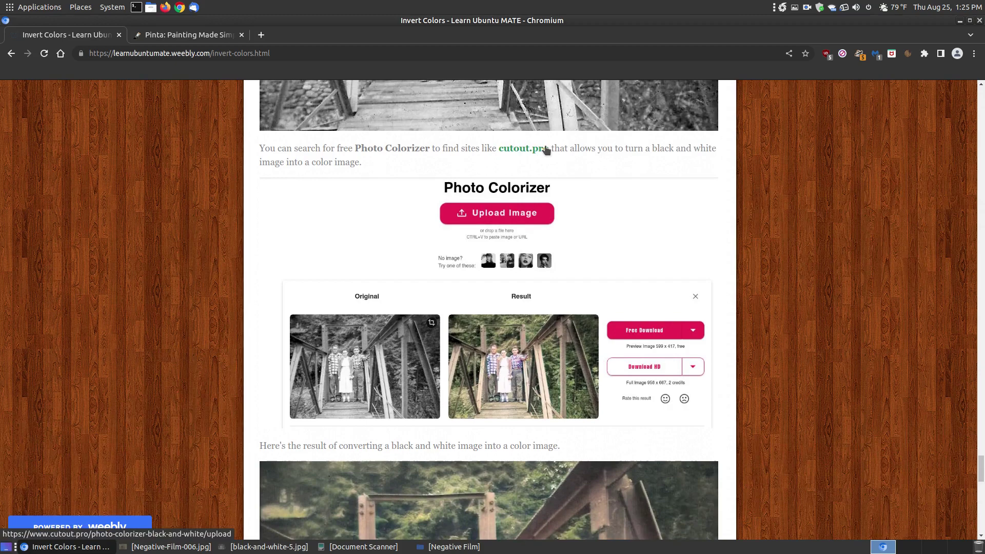
{"action": "scroll", "coordinate": [518, 386], "scroll_direction": "down", "scroll_amount": 2}
{"action": "scroll", "coordinate": [518, 386], "scroll_direction": "down", "scroll_amount": 5}
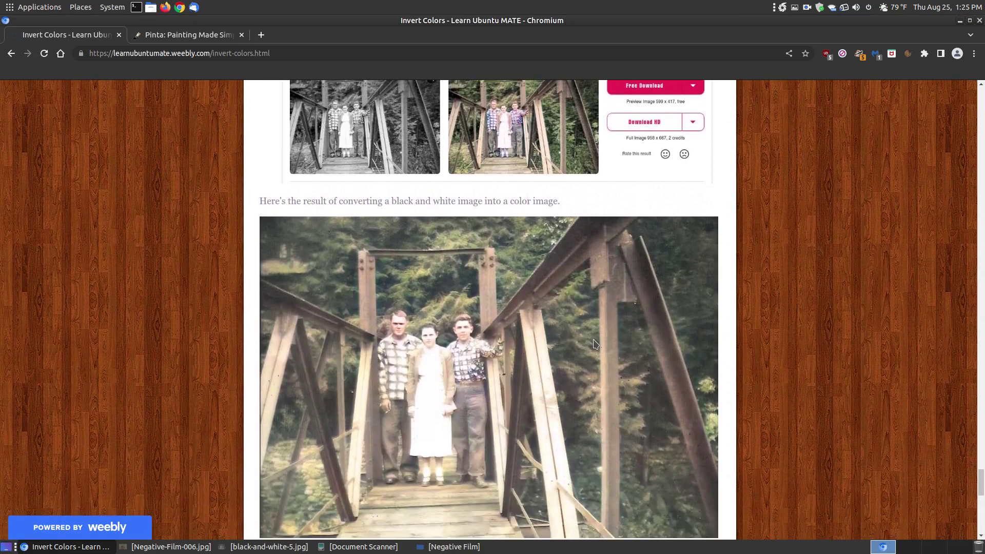
Scroll around the tutorial's Document Scanner 42.0 screenshot
{"action": "left_click_drag", "start_coordinate": [981, 480], "coordinate": [973, 150]}
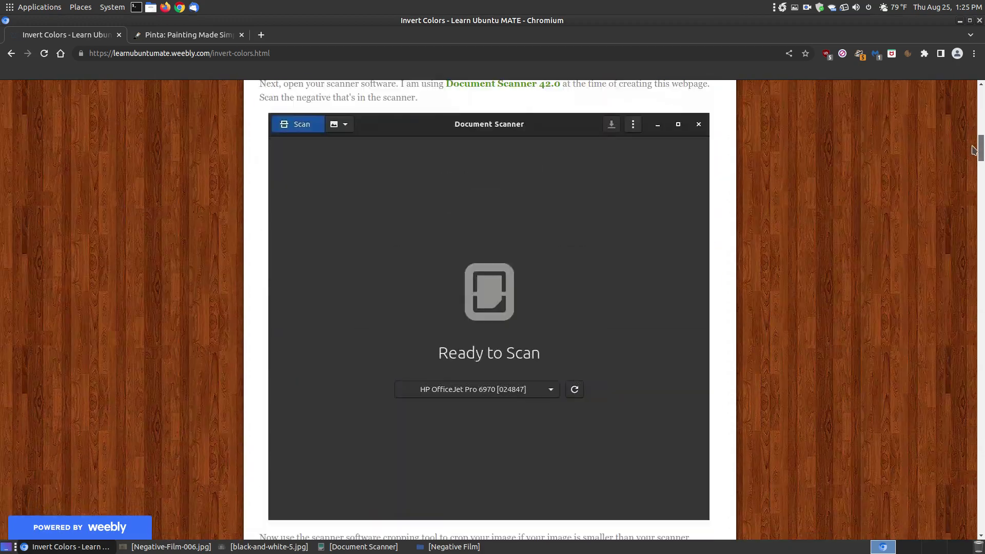
{"action": "scroll", "coordinate": [973, 151], "scroll_direction": "up", "scroll_amount": 7}
{"action": "scroll", "coordinate": [973, 150], "scroll_direction": "down", "scroll_amount": 5}
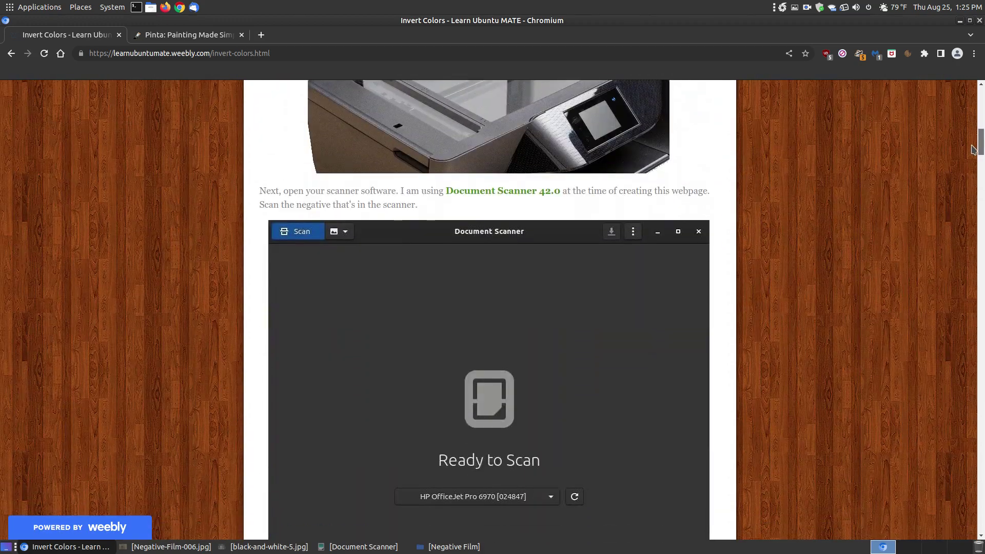
{"action": "scroll", "coordinate": [973, 150], "scroll_direction": "down", "scroll_amount": 3}
{"action": "scroll", "coordinate": [973, 155], "scroll_direction": "up", "scroll_amount": 1}
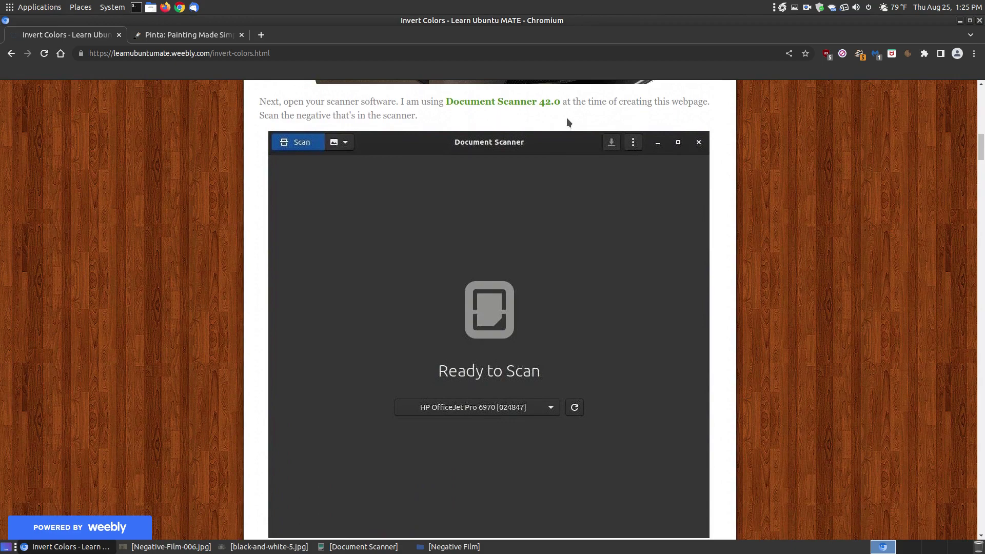
{"action": "scroll", "coordinate": [504, 262], "scroll_direction": "down", "scroll_amount": 1}
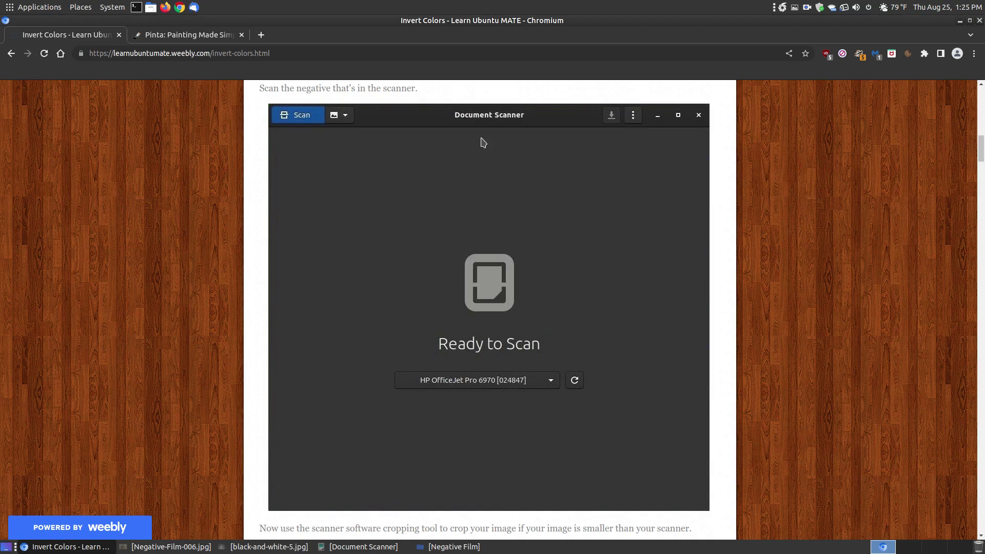
Minimize Chromium, bring up Document Scanner, start scanning the negative, and return to the tutorial
{"action": "left_click", "coordinate": [959, 21]}
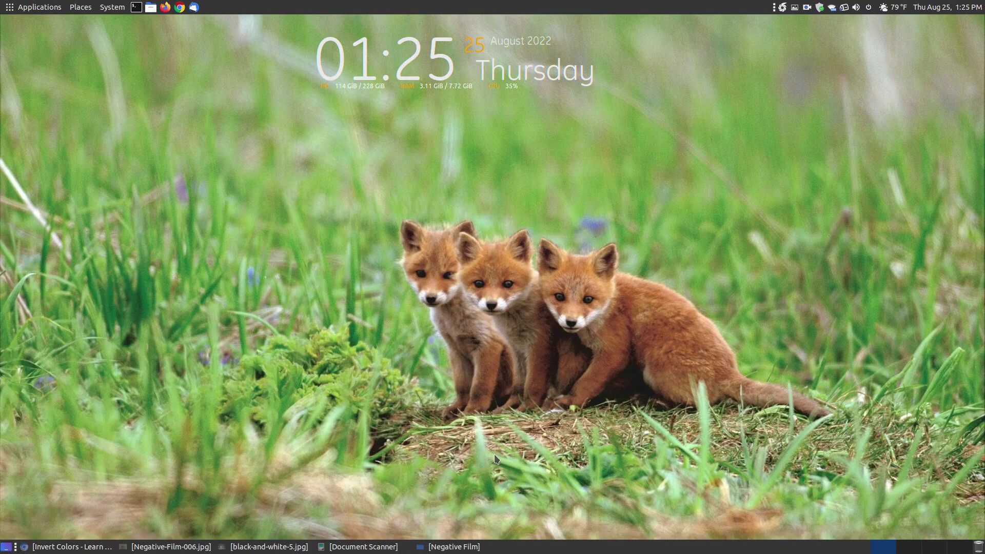
{"action": "left_click", "coordinate": [365, 547]}
{"action": "left_click_drag", "start_coordinate": [552, 75], "coordinate": [543, 88]}
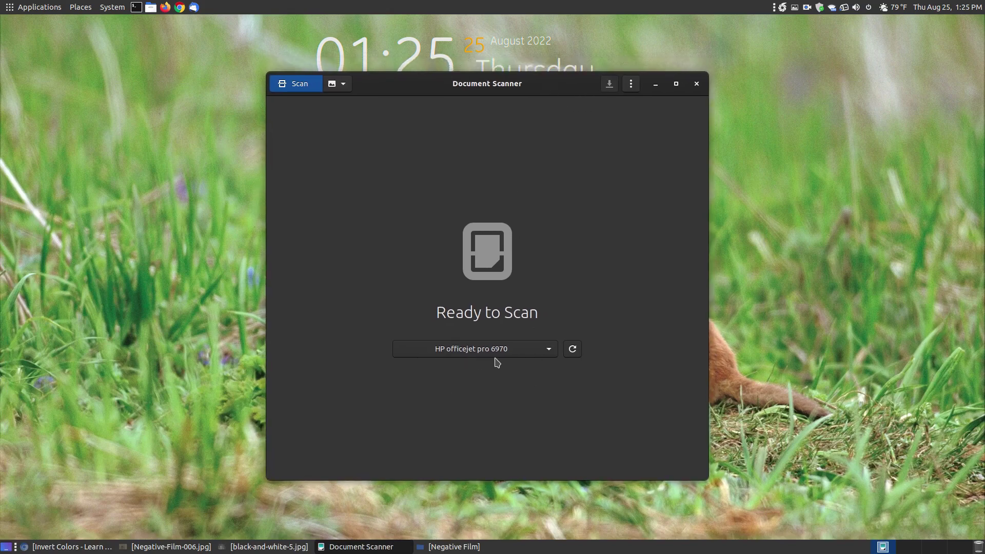
{"action": "left_click", "coordinate": [296, 86]}
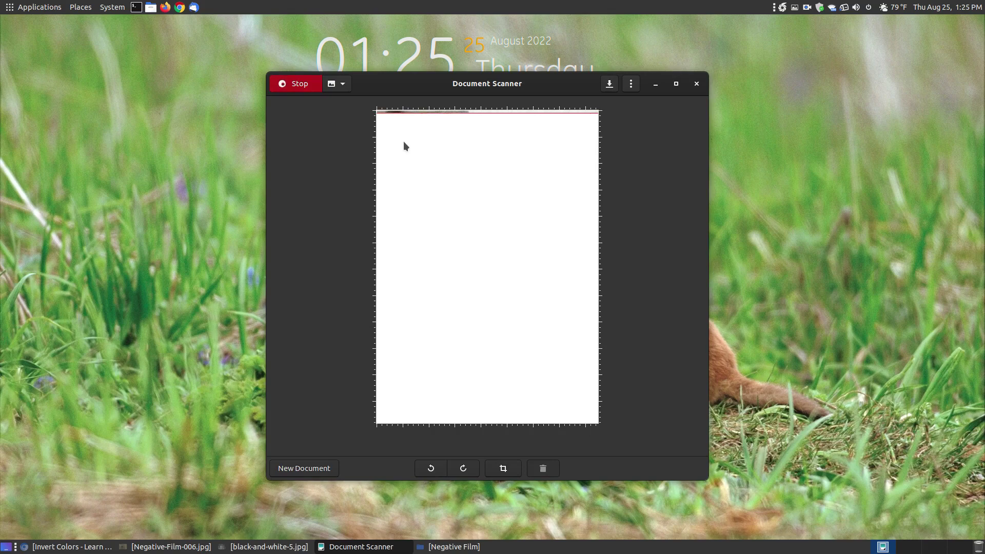
{"action": "left_click", "coordinate": [60, 547]}
Scroll the tutorial past the scanner steps to the Pinta Adjustments > Invert Colors section
{"action": "scroll", "coordinate": [255, 343], "scroll_direction": "up", "scroll_amount": 3}
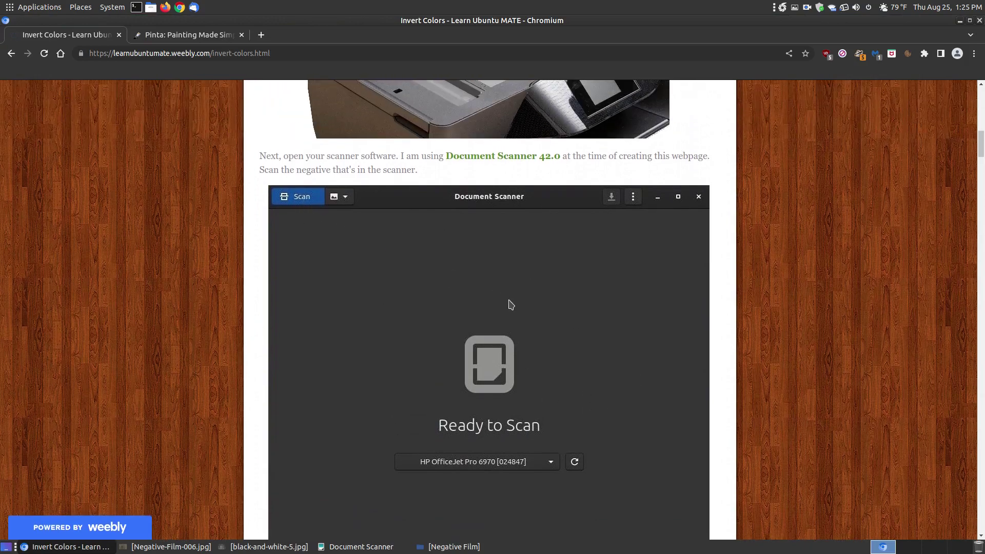
{"action": "scroll", "coordinate": [513, 315], "scroll_direction": "down", "scroll_amount": 3}
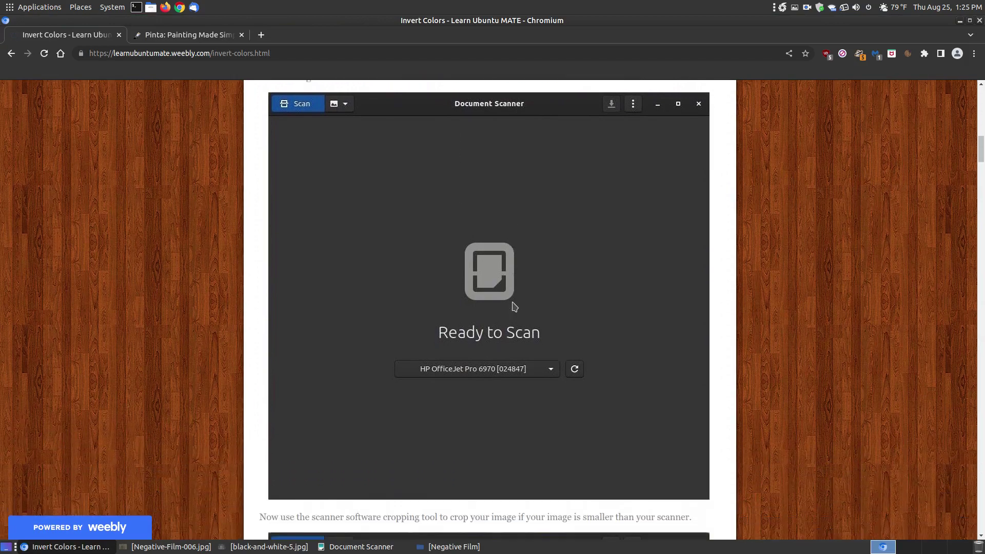
{"action": "scroll", "coordinate": [514, 307], "scroll_direction": "down", "scroll_amount": 1}
{"action": "scroll", "coordinate": [515, 306], "scroll_direction": "up", "scroll_amount": 3}
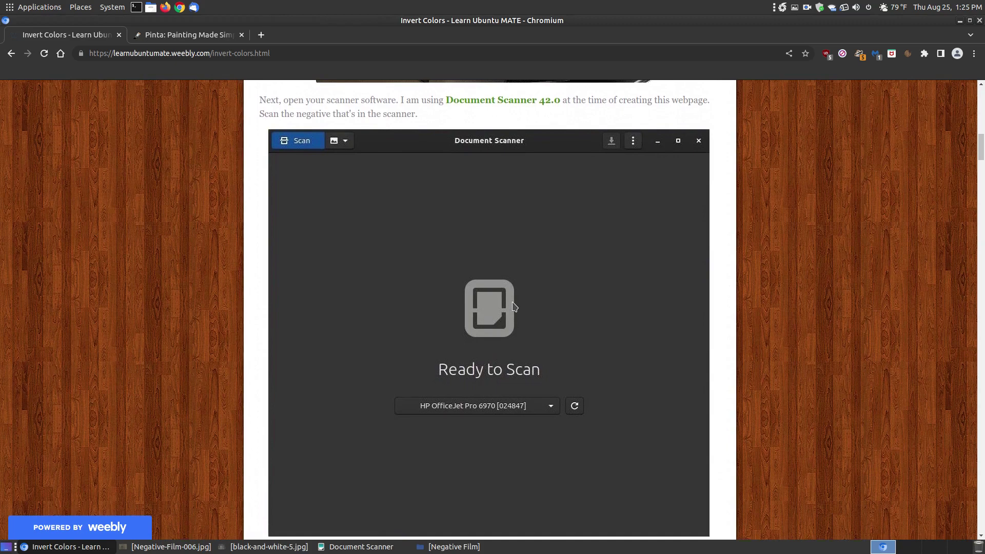
{"action": "scroll", "coordinate": [515, 306], "scroll_direction": "down", "scroll_amount": 6}
{"action": "scroll", "coordinate": [512, 307], "scroll_direction": "down", "scroll_amount": 1}
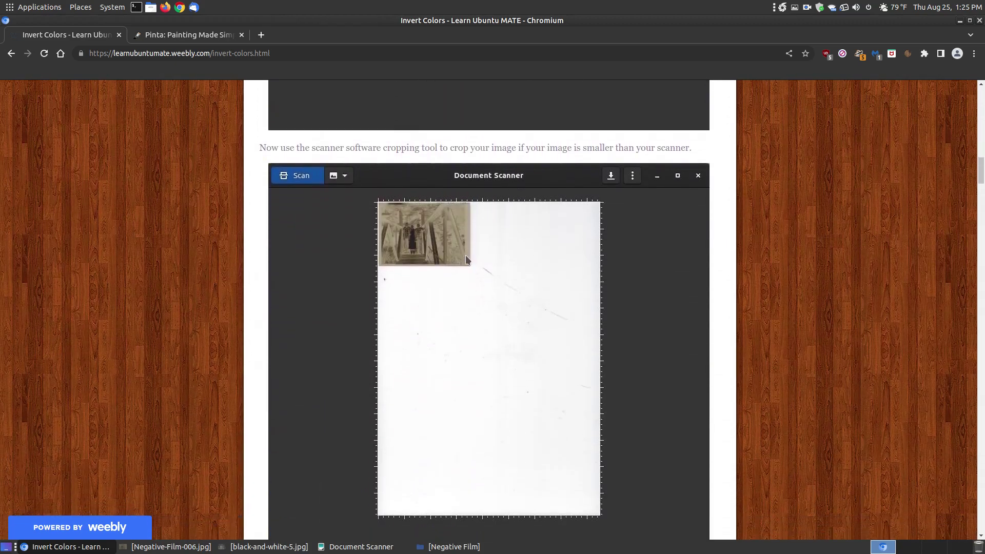
{"action": "scroll", "coordinate": [473, 447], "scroll_direction": "down", "scroll_amount": 9}
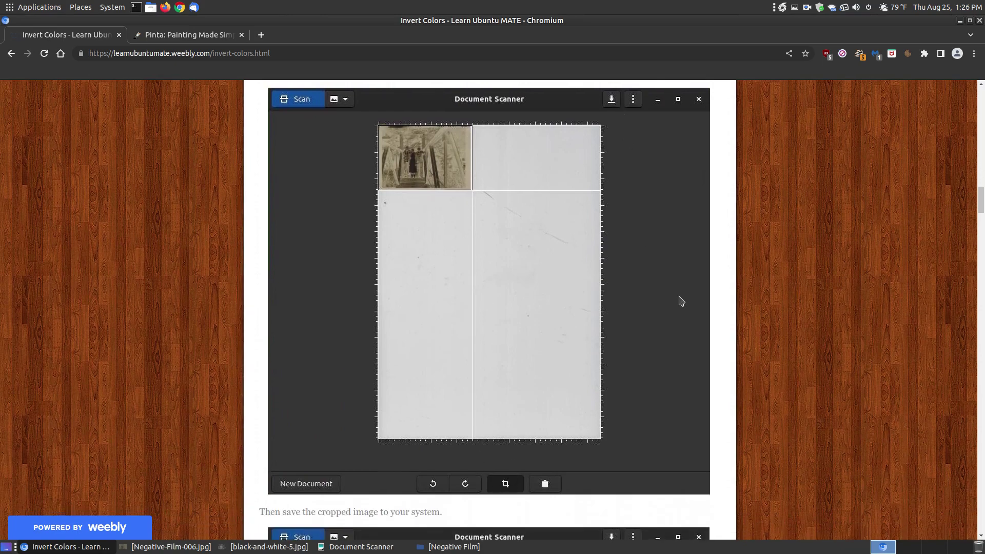
{"action": "scroll", "coordinate": [681, 301], "scroll_direction": "down", "scroll_amount": 5}
{"action": "scroll", "coordinate": [458, 308], "scroll_direction": "down", "scroll_amount": 3}
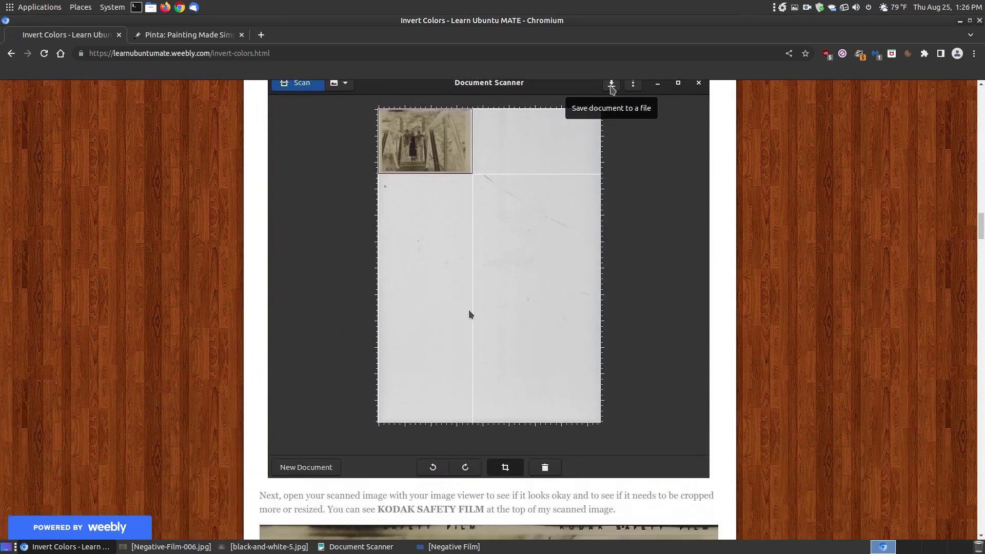
{"action": "scroll", "coordinate": [469, 309], "scroll_direction": "down", "scroll_amount": 6}
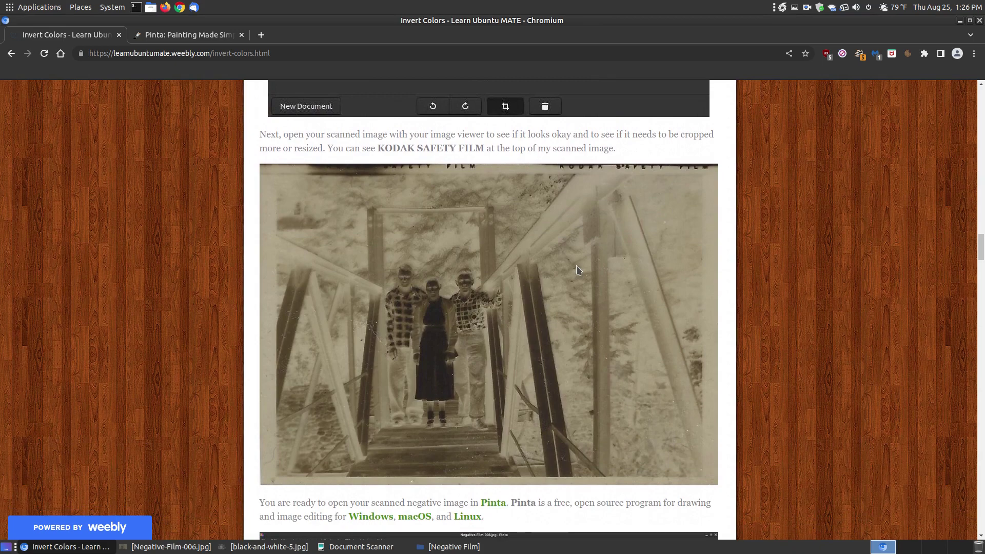
{"action": "scroll", "coordinate": [579, 270], "scroll_direction": "down", "scroll_amount": 1}
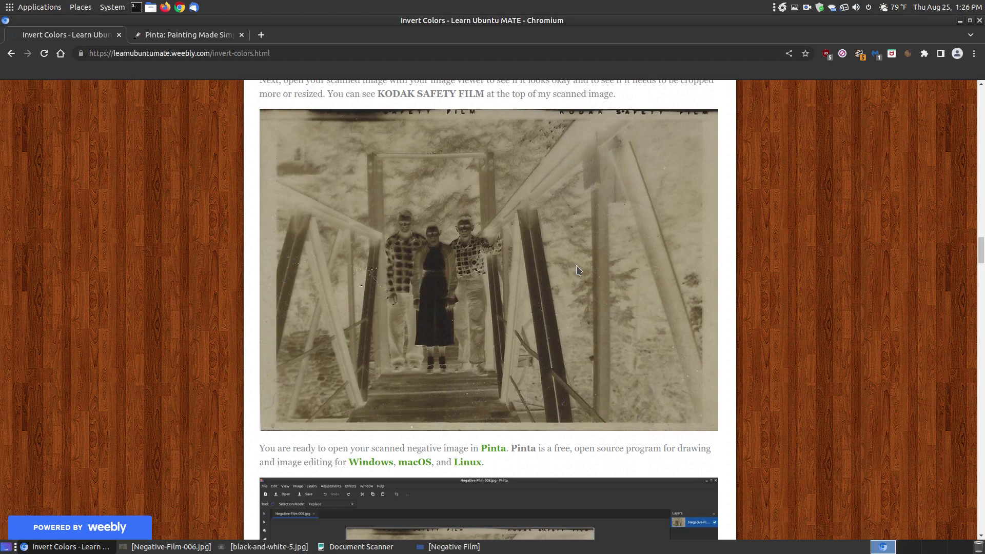
{"action": "scroll", "coordinate": [579, 270], "scroll_direction": "down", "scroll_amount": 1}
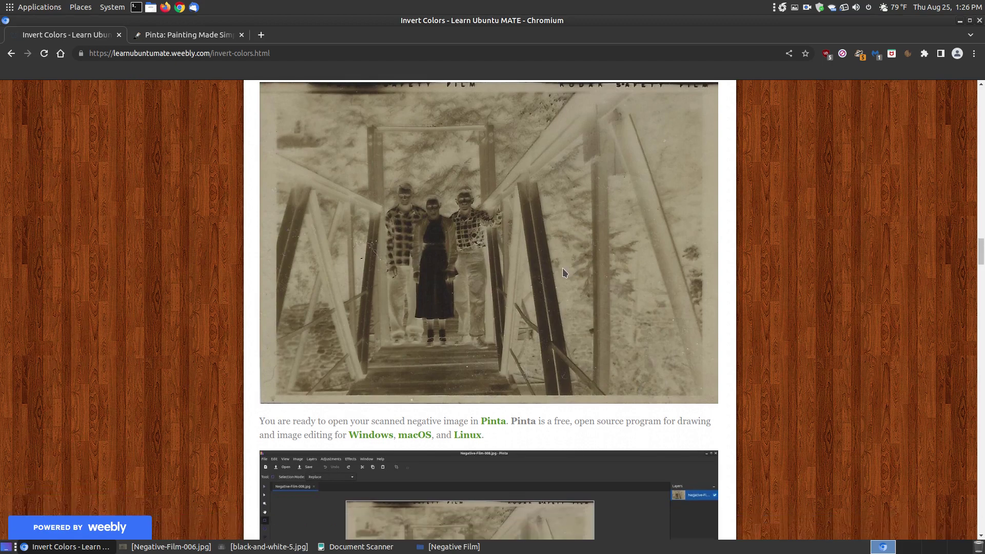
{"action": "scroll", "coordinate": [562, 269], "scroll_direction": "down", "scroll_amount": 7}
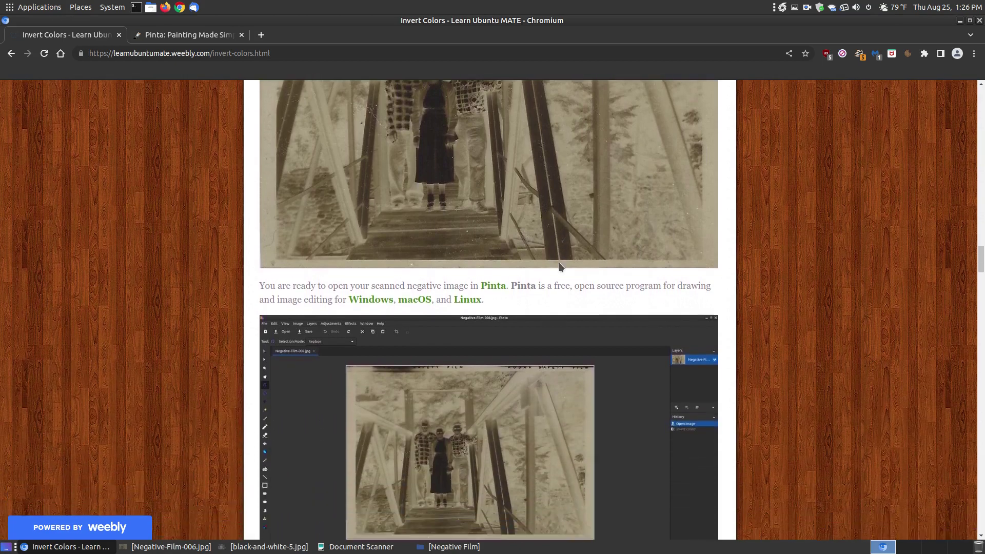
{"action": "scroll", "coordinate": [561, 266], "scroll_direction": "down", "scroll_amount": 2}
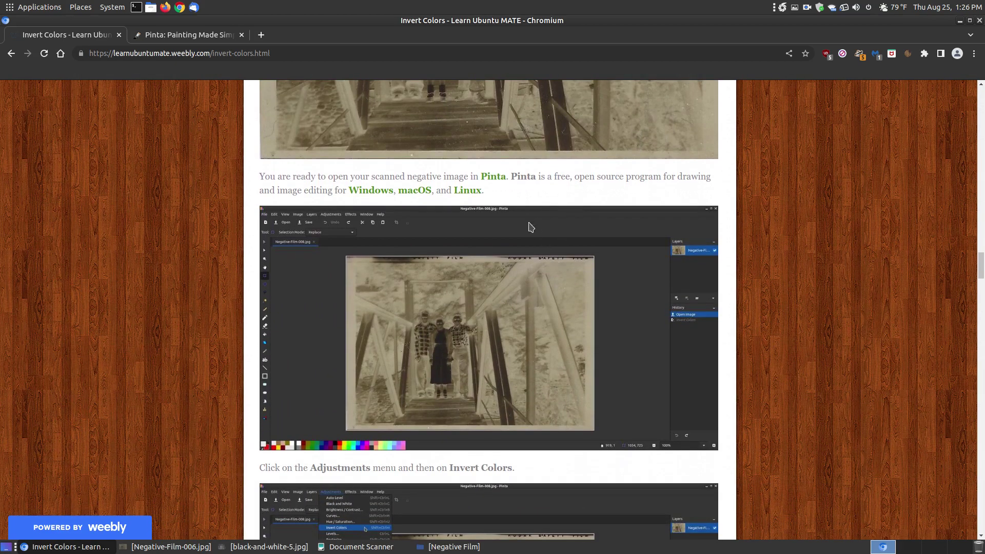
Skim the linked Pinta - Learn Ubuntu MATE page, close it, and switch to the 'Pinta: Painting Made Simple' tab
{"action": "left_click", "coordinate": [491, 177]}
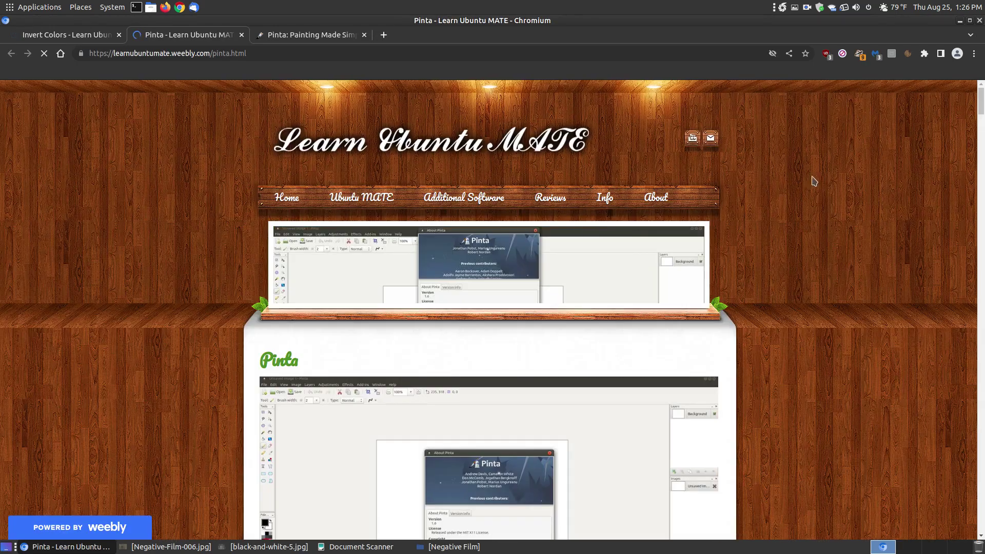
{"action": "left_click_drag", "start_coordinate": [981, 108], "coordinate": [604, 485]}
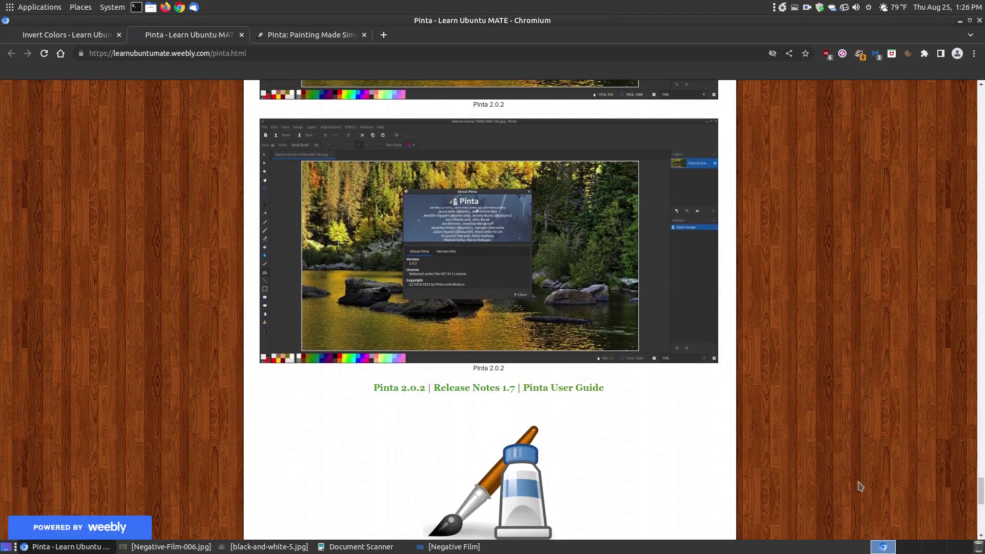
{"action": "left_click_drag", "start_coordinate": [981, 490], "coordinate": [982, 92]}
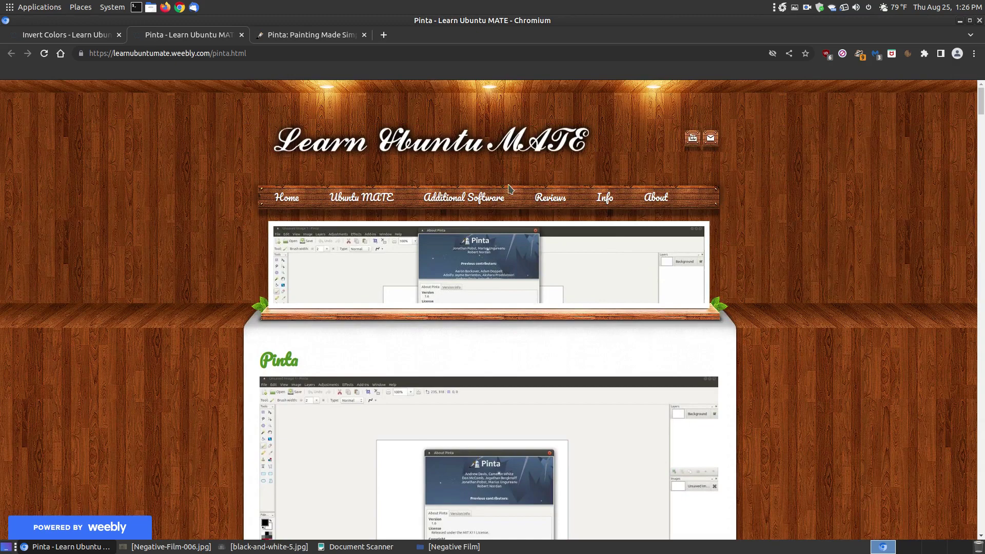
{"action": "mouse_move", "coordinate": [463, 198]}
{"action": "mouse_move", "coordinate": [469, 292]}
{"action": "mouse_move", "coordinate": [473, 311]}
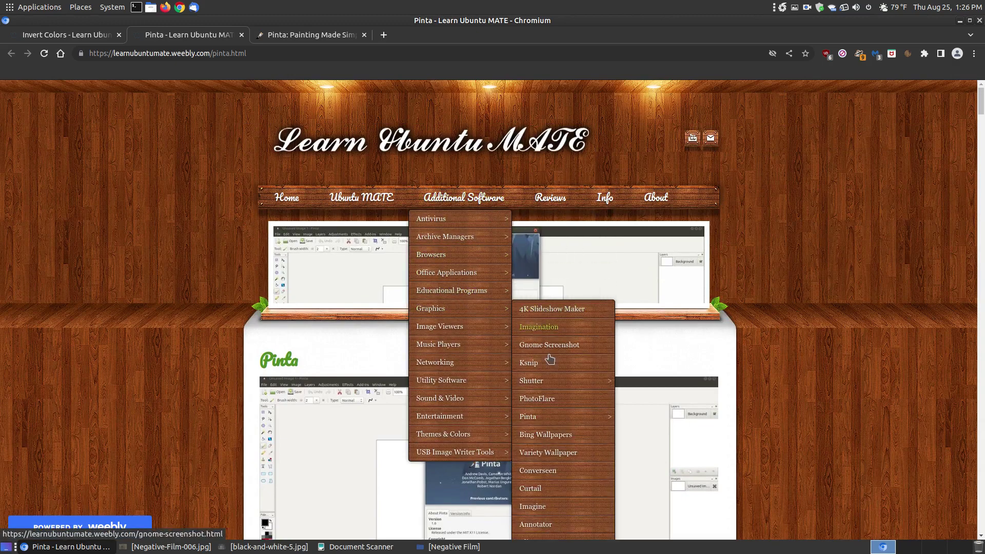
{"action": "mouse_move", "coordinate": [556, 418]}
{"action": "scroll", "coordinate": [641, 431], "scroll_direction": "down", "scroll_amount": 3}
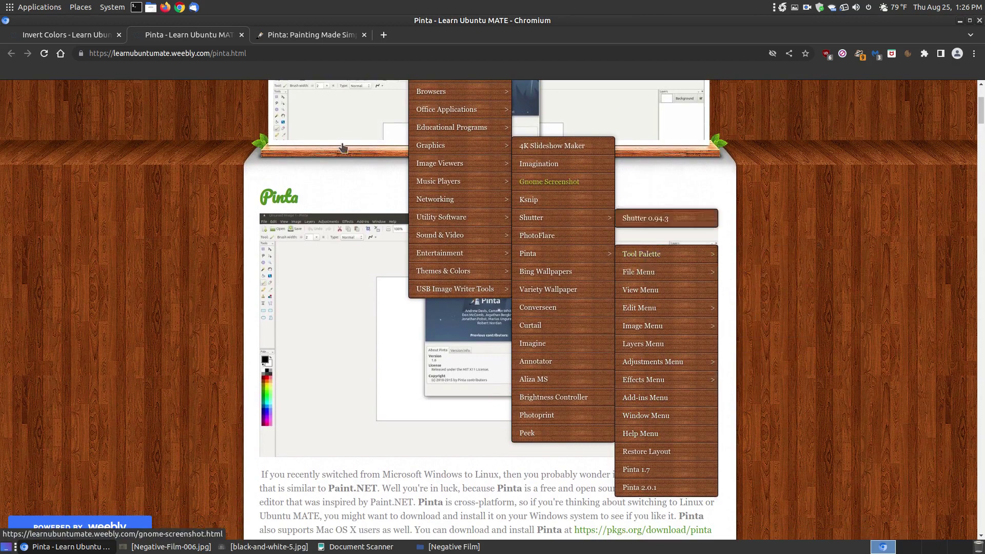
{"action": "left_click", "coordinate": [242, 35]}
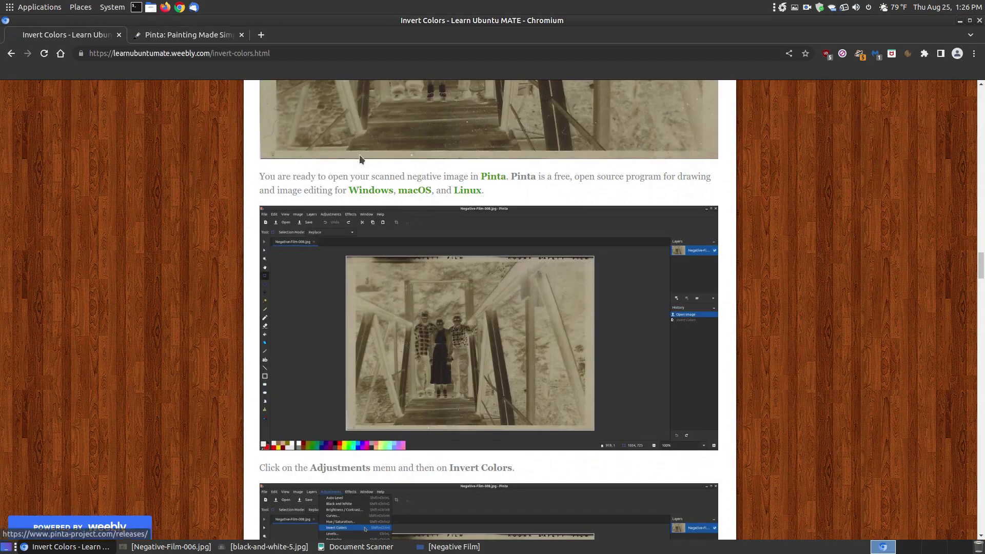
{"action": "left_click", "coordinate": [181, 40]}
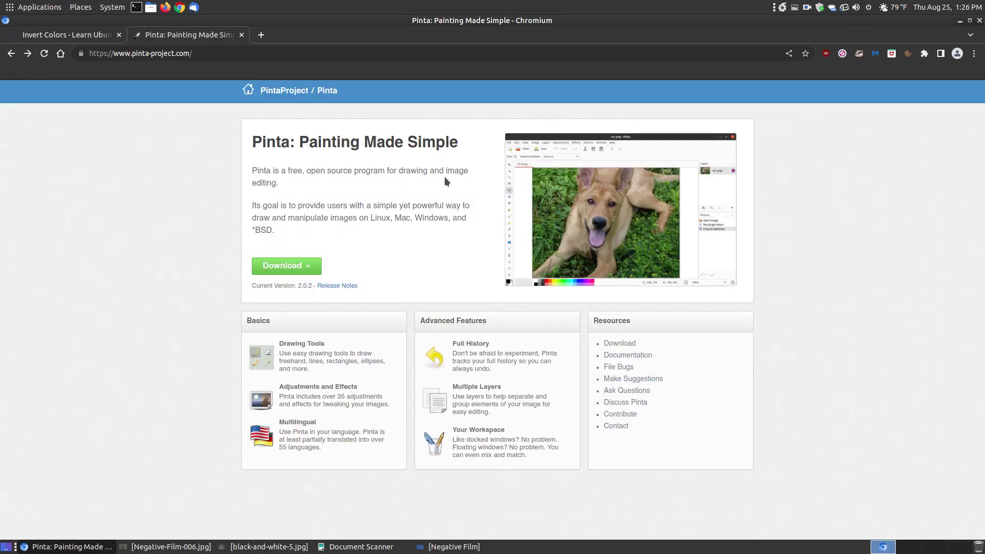
{"action": "left_click", "coordinate": [286, 266]}
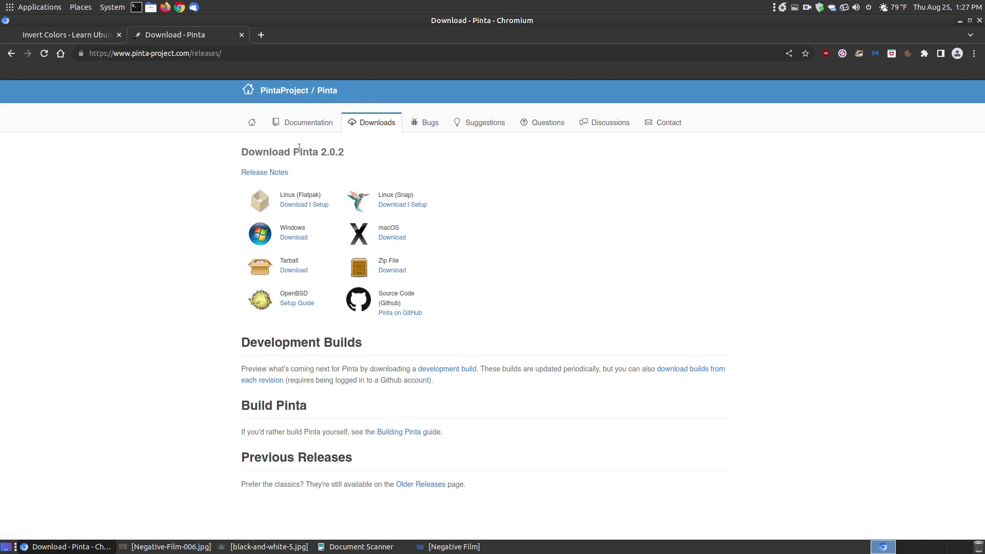
{"action": "left_click", "coordinate": [294, 121]}
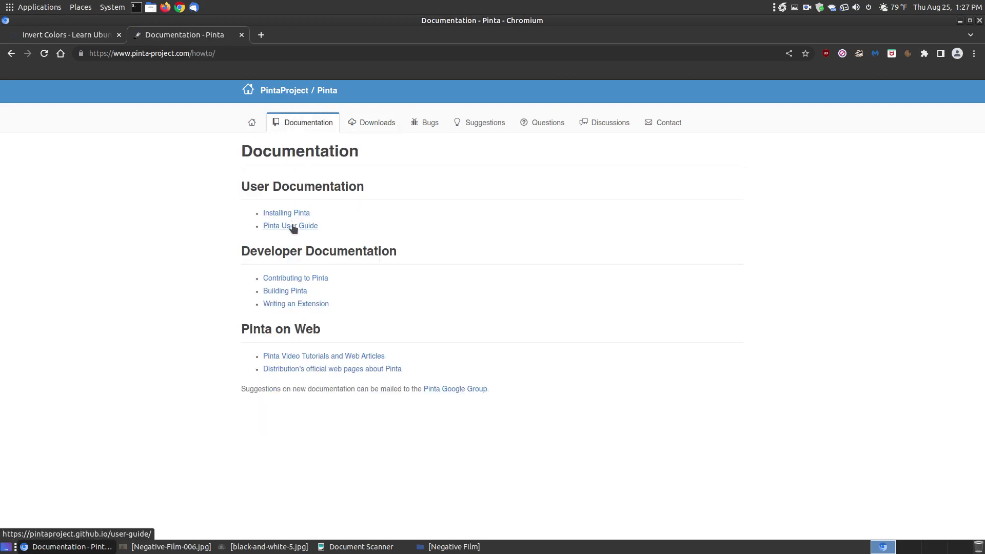
{"action": "left_click", "coordinate": [271, 91]}
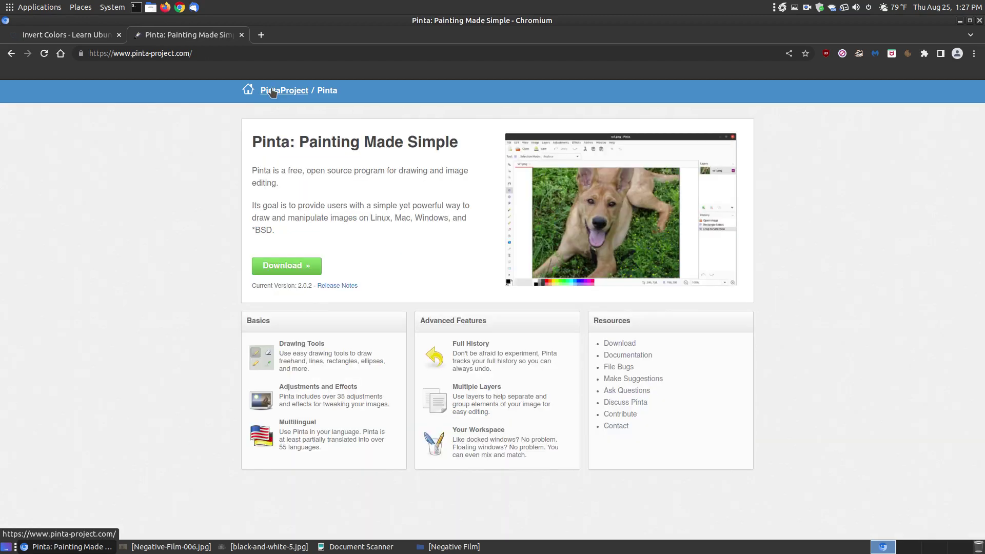
Close the Pinta project tab, scroll the Invert Colors tutorial, and minimize Chromium
{"action": "left_click", "coordinate": [242, 35]}
{"action": "scroll", "coordinate": [866, 303], "scroll_direction": "down", "scroll_amount": 4}
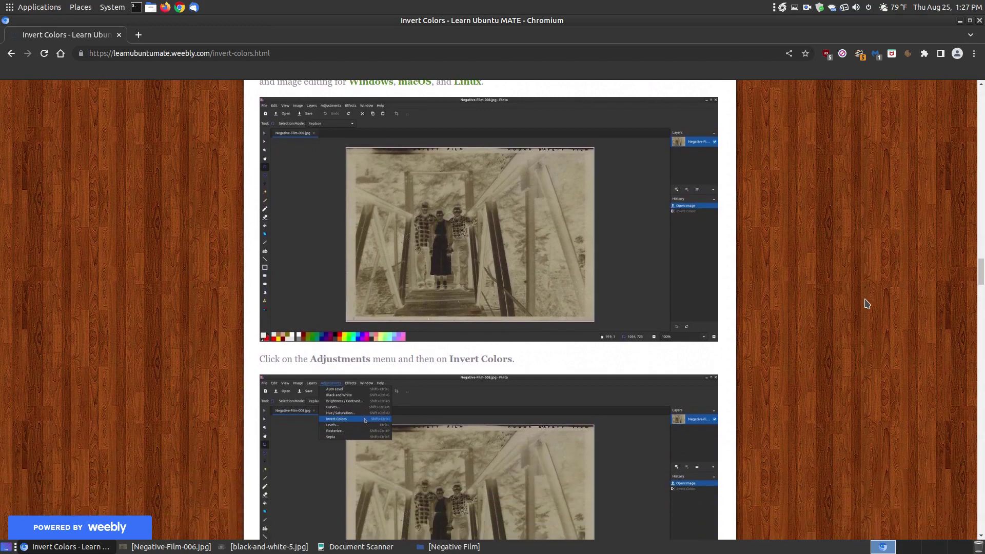
{"action": "scroll", "coordinate": [866, 304], "scroll_direction": "down", "scroll_amount": 1}
{"action": "scroll", "coordinate": [865, 303], "scroll_direction": "up", "scroll_amount": 1}
{"action": "scroll", "coordinate": [866, 303], "scroll_direction": "down", "scroll_amount": 6}
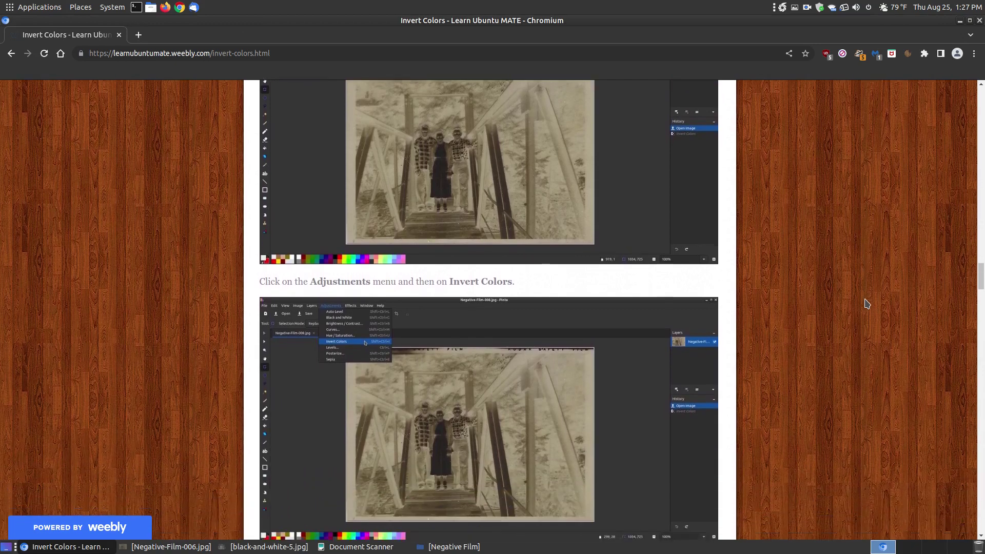
{"action": "scroll", "coordinate": [875, 247], "scroll_direction": "down", "scroll_amount": 3}
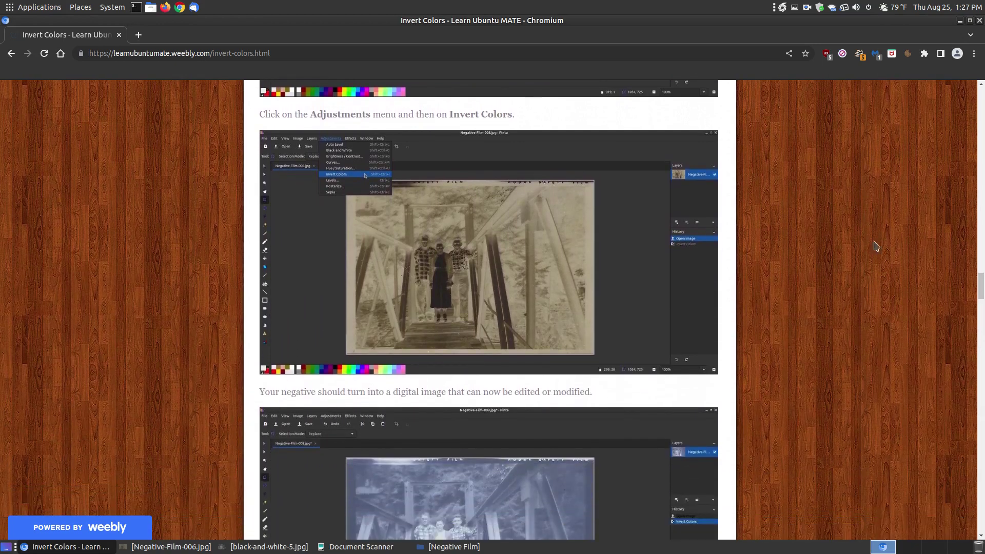
{"action": "left_click", "coordinate": [960, 21]}
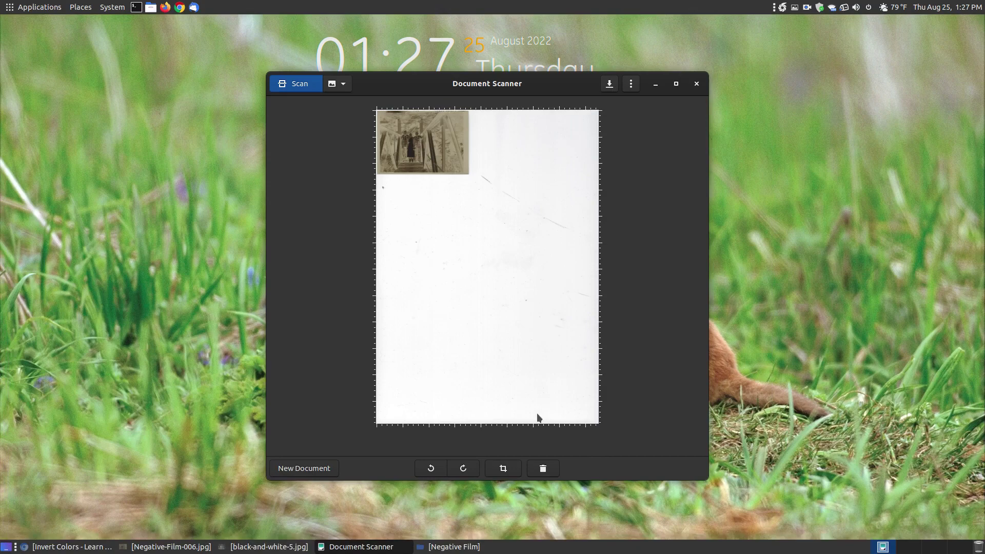
Crop the scanned page tightly around the film negative
{"action": "left_click", "coordinate": [513, 467]}
{"action": "left_click_drag", "start_coordinate": [532, 345], "coordinate": [503, 266]}
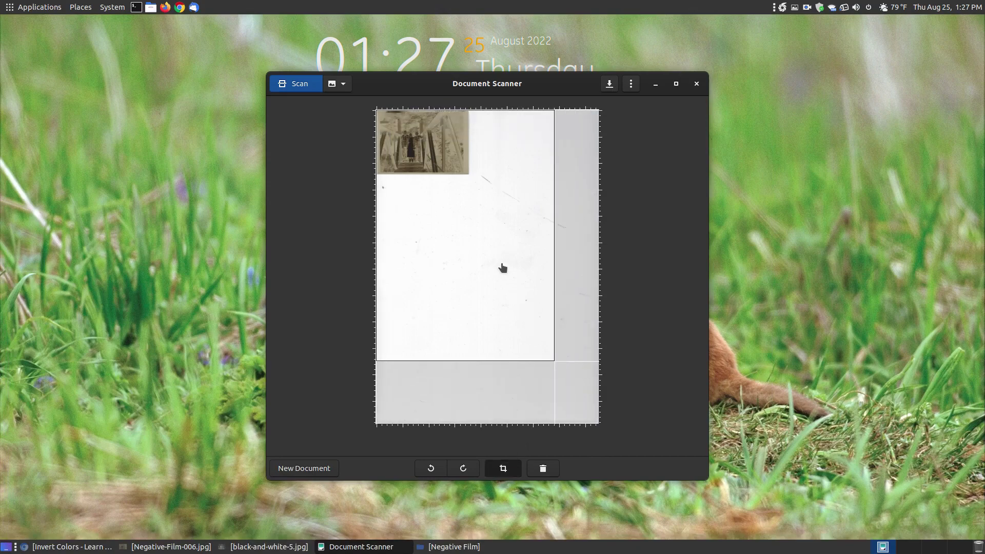
{"action": "left_click_drag", "start_coordinate": [548, 358], "coordinate": [462, 170]}
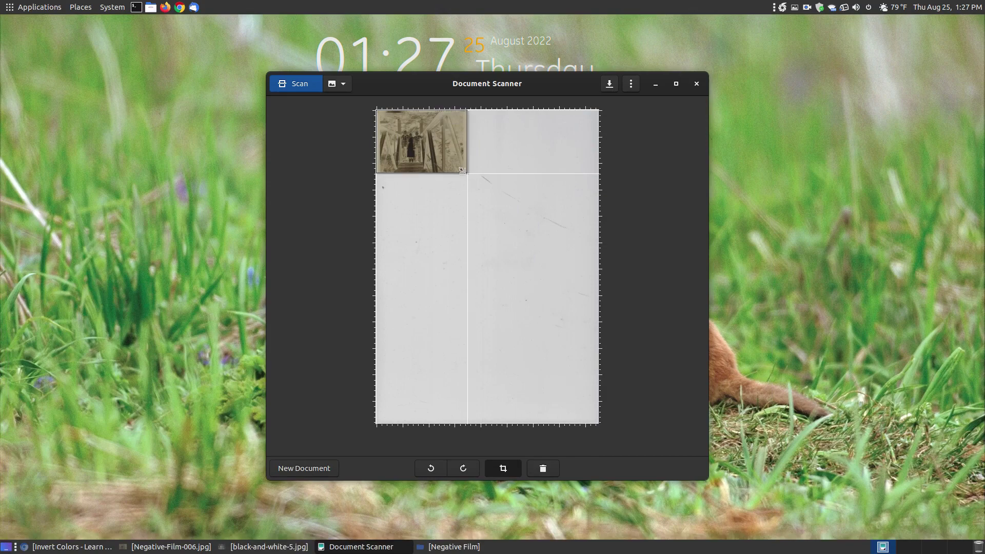
Save the cropped scan as negative-001.jpg in Pictures/Negative Film
{"action": "left_click", "coordinate": [610, 84]}
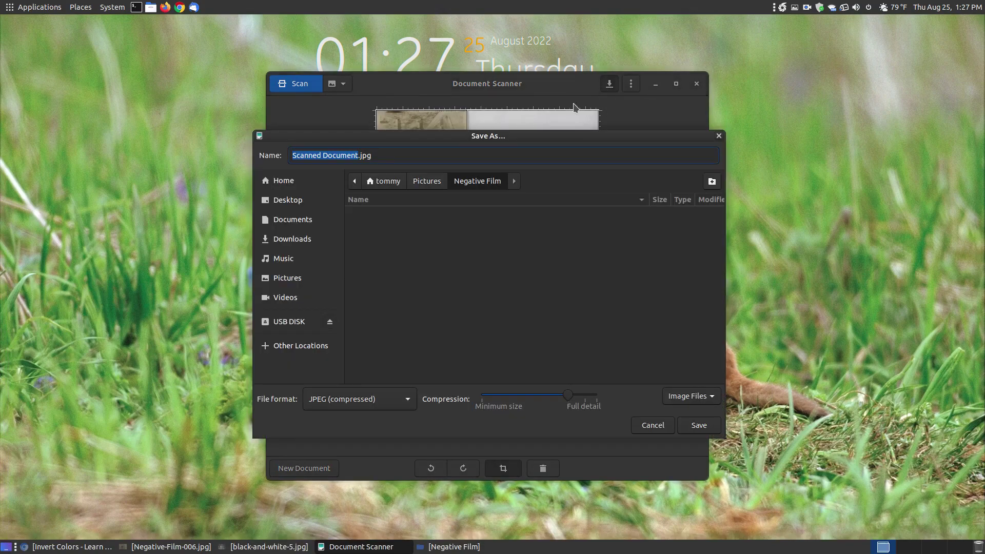
{"action": "left_click", "coordinate": [354, 156]}
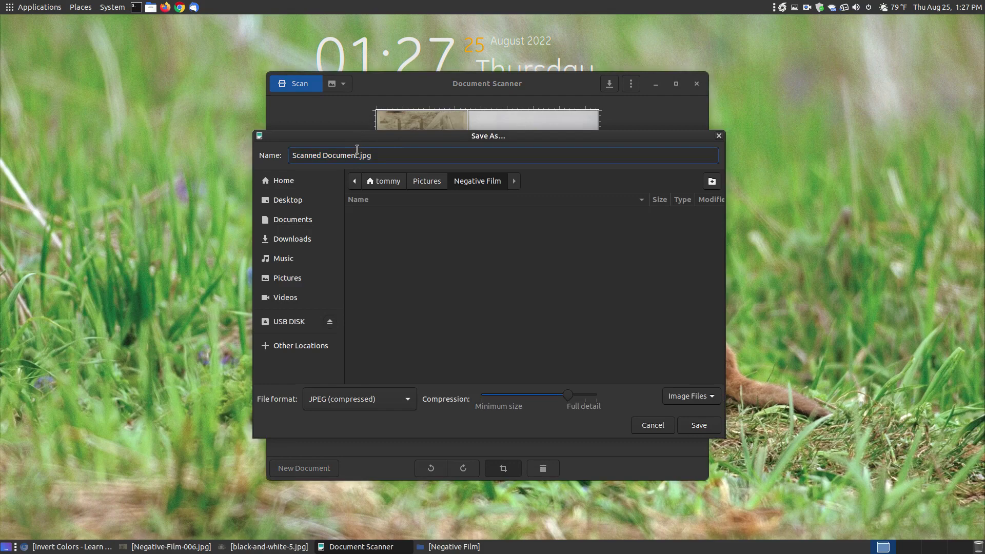
{"action": "left_click_drag", "start_coordinate": [349, 151], "coordinate": [273, 152]}
{"action": "type", "text": "negative-001"}
{"action": "left_click", "coordinate": [698, 426]}
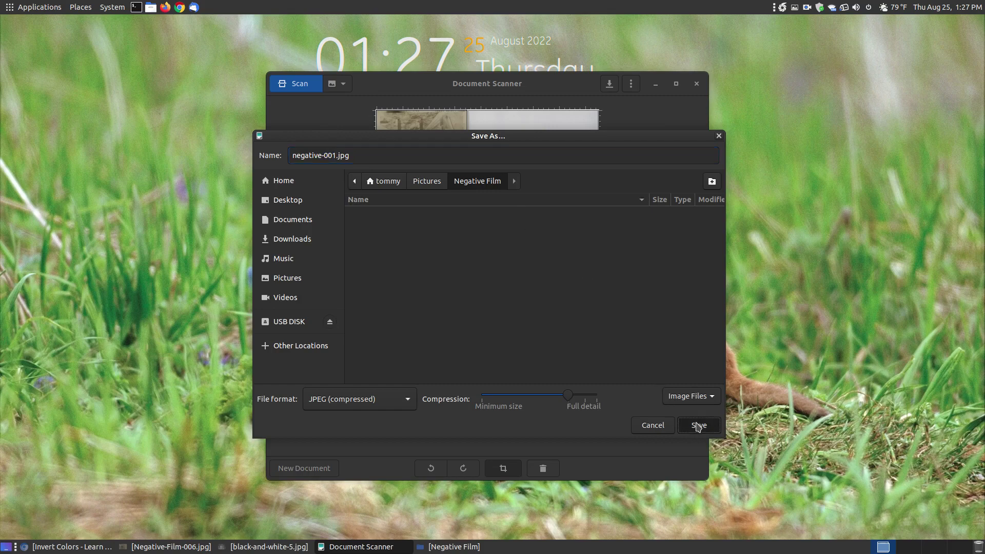
Close Document Scanner, preview negative-001.jpg in Negative Film, then open it with Pinta
{"action": "left_click", "coordinate": [696, 84]}
{"action": "left_click", "coordinate": [353, 547]}
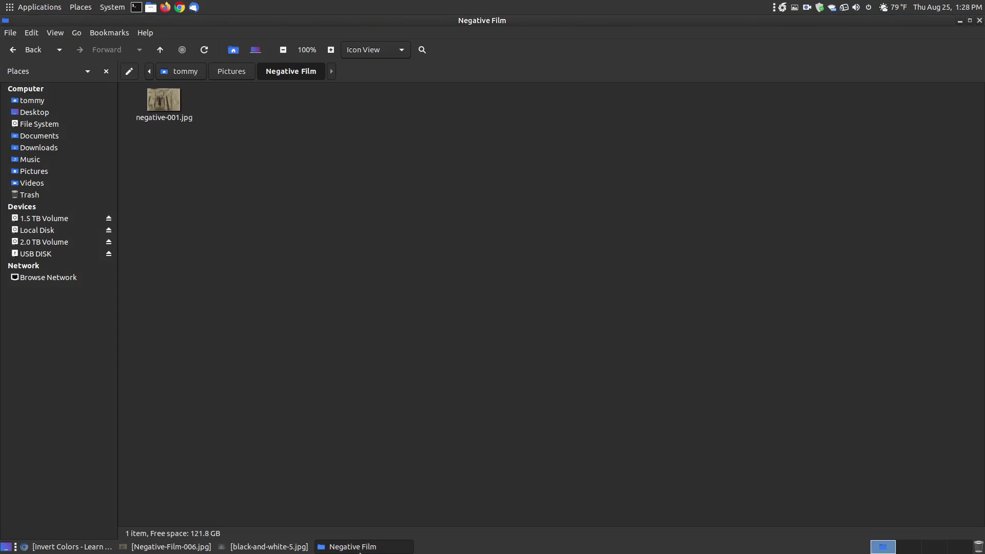
{"action": "double_click", "coordinate": [170, 105]}
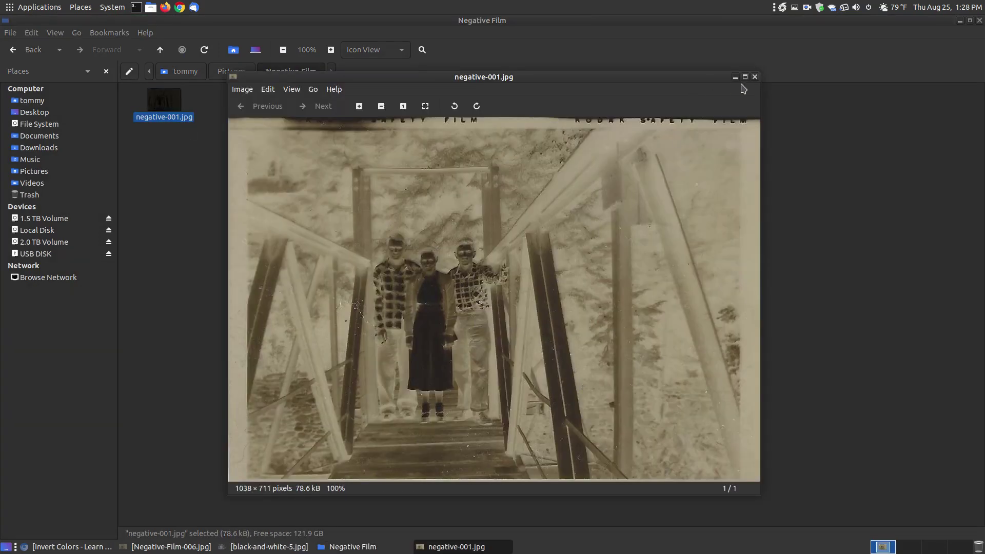
{"action": "left_click", "coordinate": [755, 77]}
{"action": "right_click", "coordinate": [174, 104]}
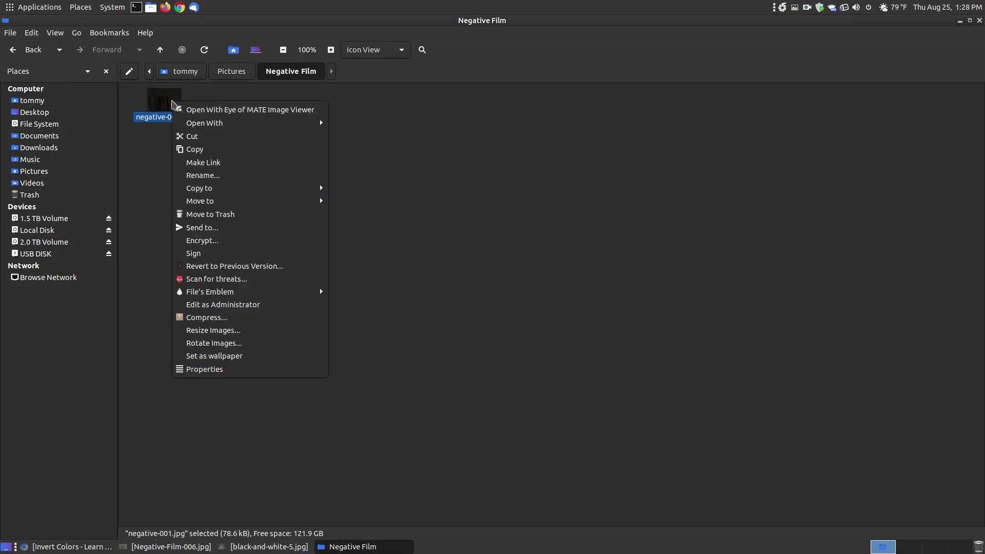
{"action": "mouse_move", "coordinate": [242, 124]}
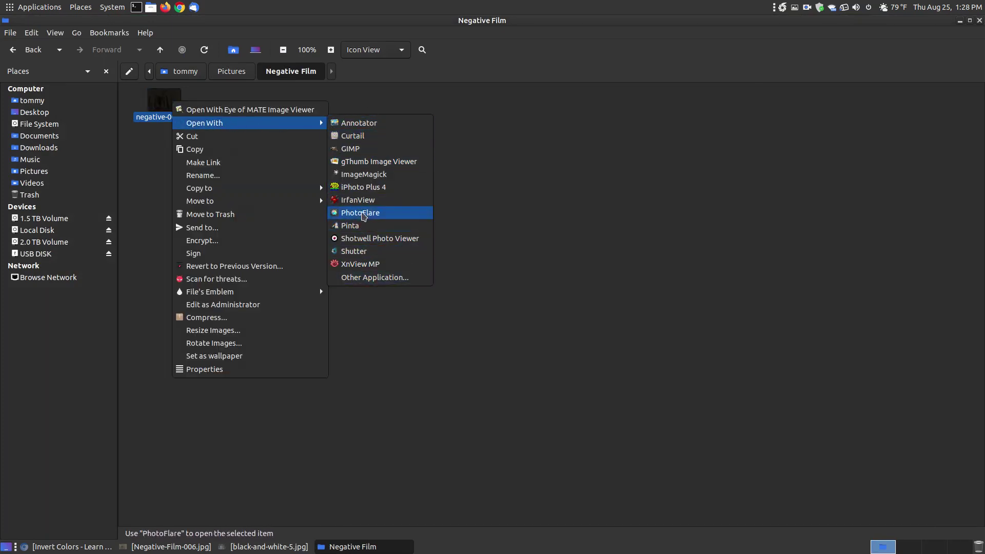
{"action": "left_click", "coordinate": [361, 225]}
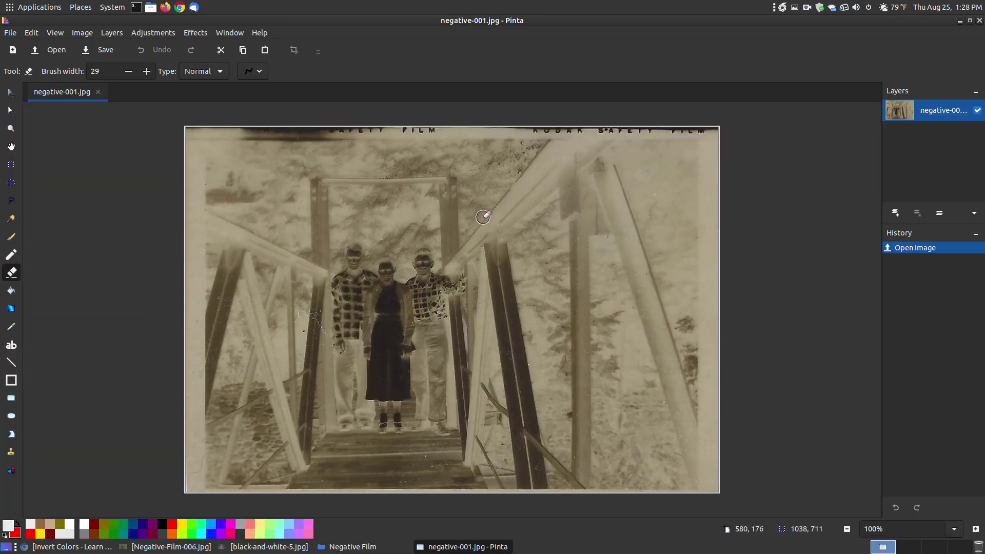
Check Pinta's version in Help > About, then apply Adjustments > Invert Colors
{"action": "left_click", "coordinate": [260, 34]}
{"action": "left_click", "coordinate": [276, 96]}
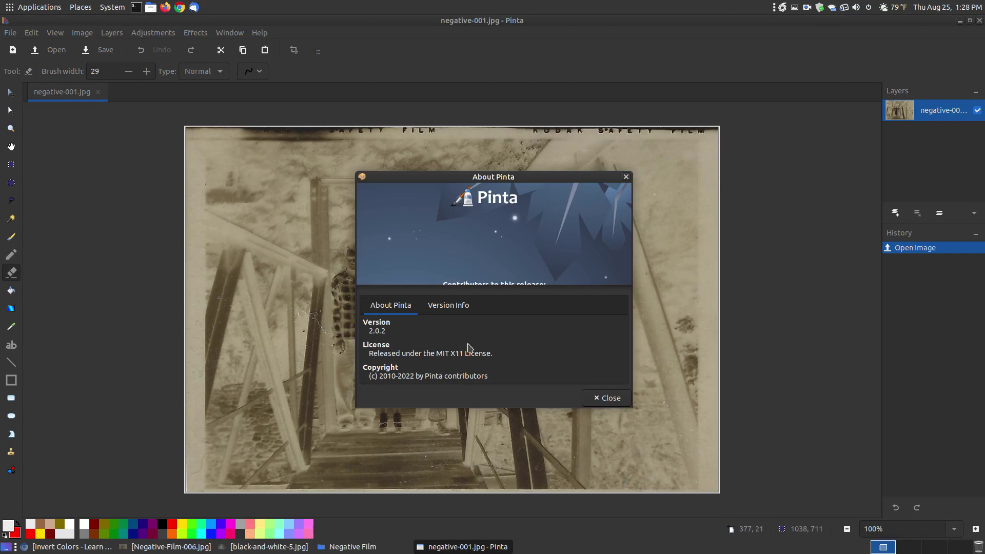
{"action": "left_click", "coordinate": [606, 398]}
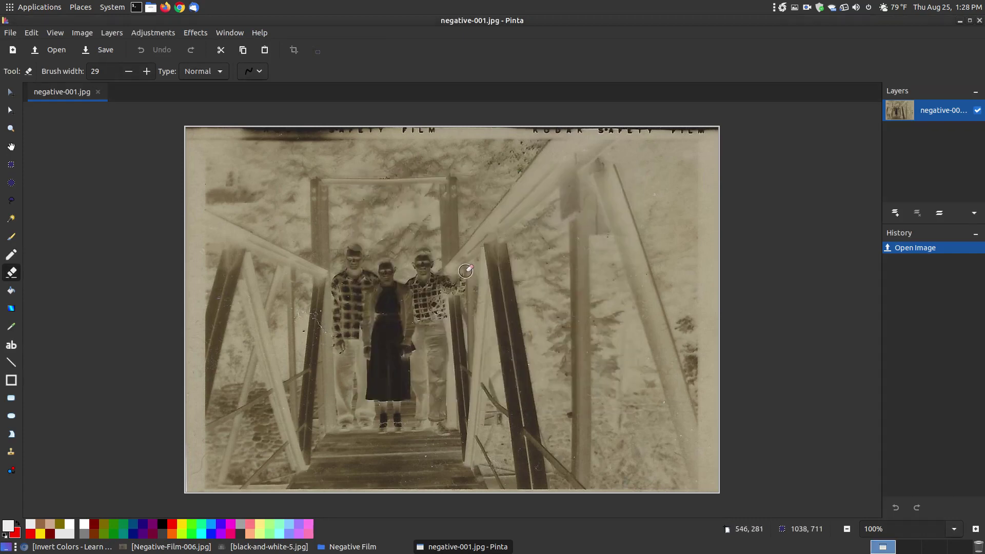
{"action": "left_click", "coordinate": [154, 32]}
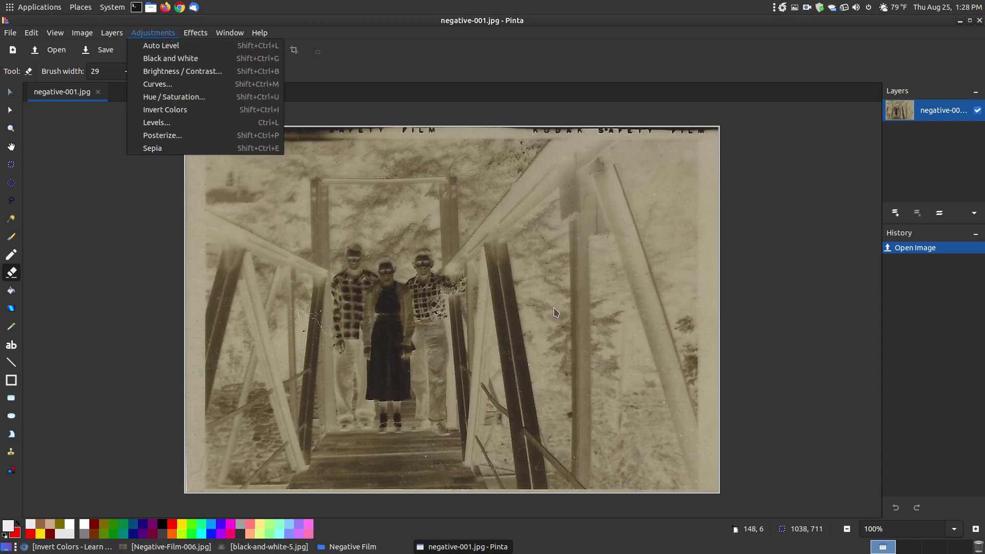
{"action": "left_click", "coordinate": [193, 111]}
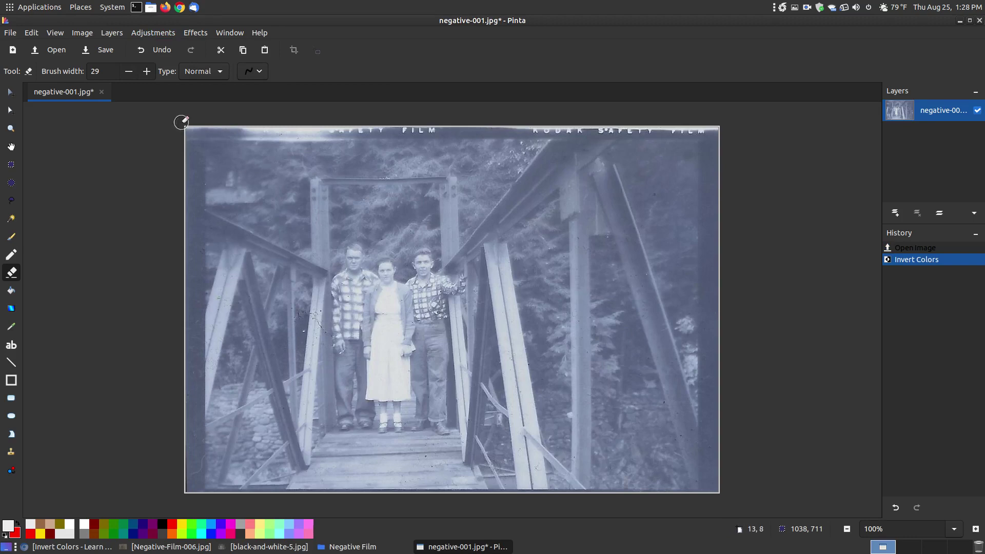
Rectangle-select the photo inside the dark border and crop the image to the selection
{"action": "left_click", "coordinate": [87, 35]}
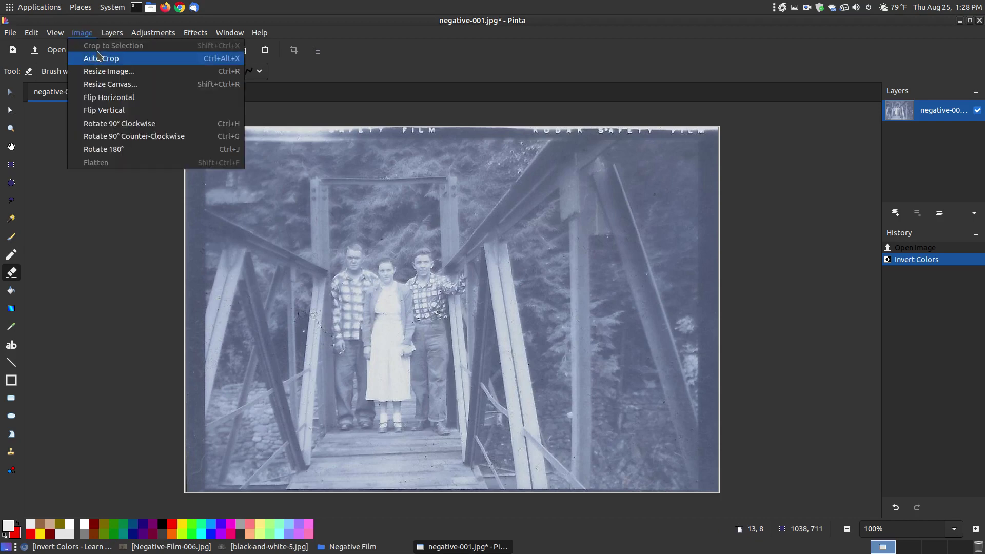
{"action": "mouse_move", "coordinate": [44, 35]}
{"action": "key", "text": "Escape"}
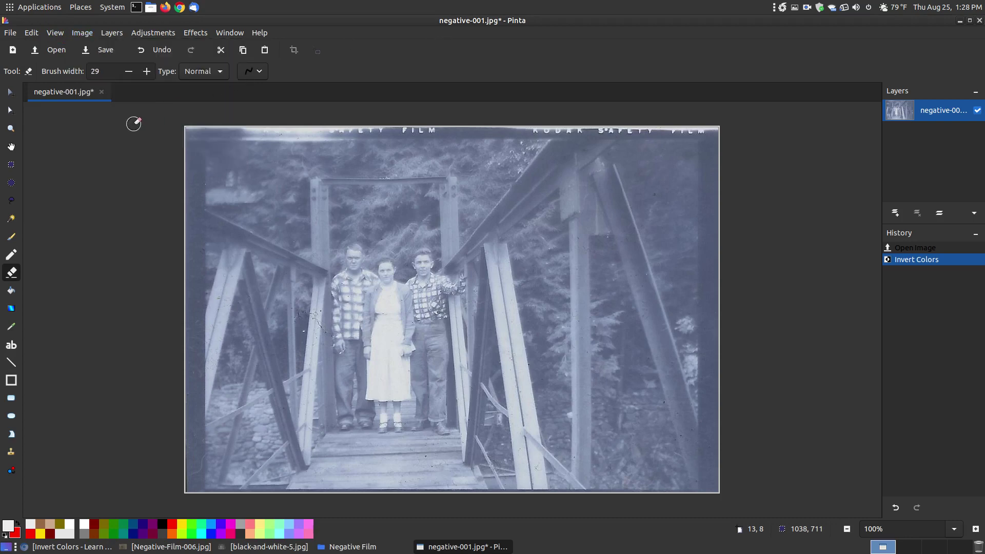
{"action": "left_click", "coordinate": [11, 164]}
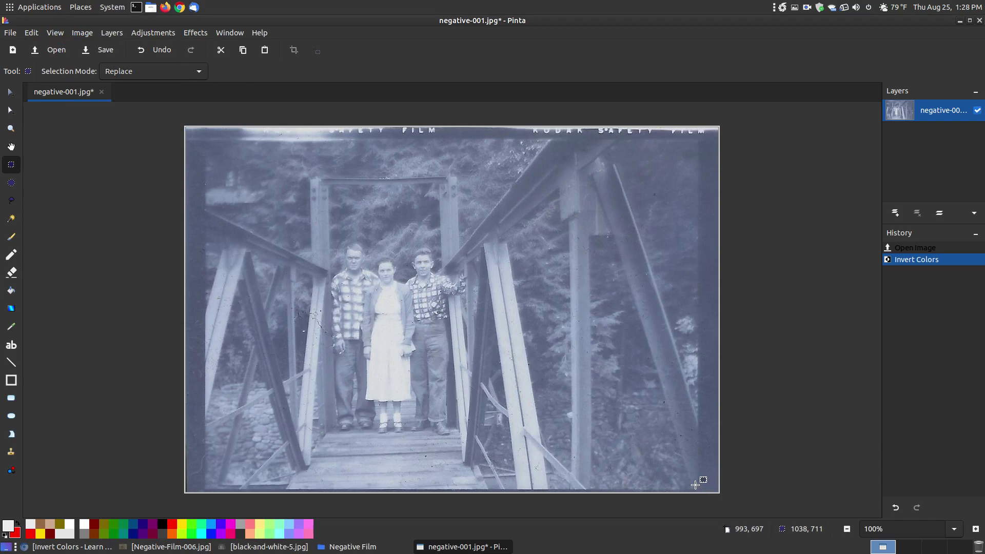
{"action": "left_click_drag", "start_coordinate": [693, 483], "coordinate": [203, 140]}
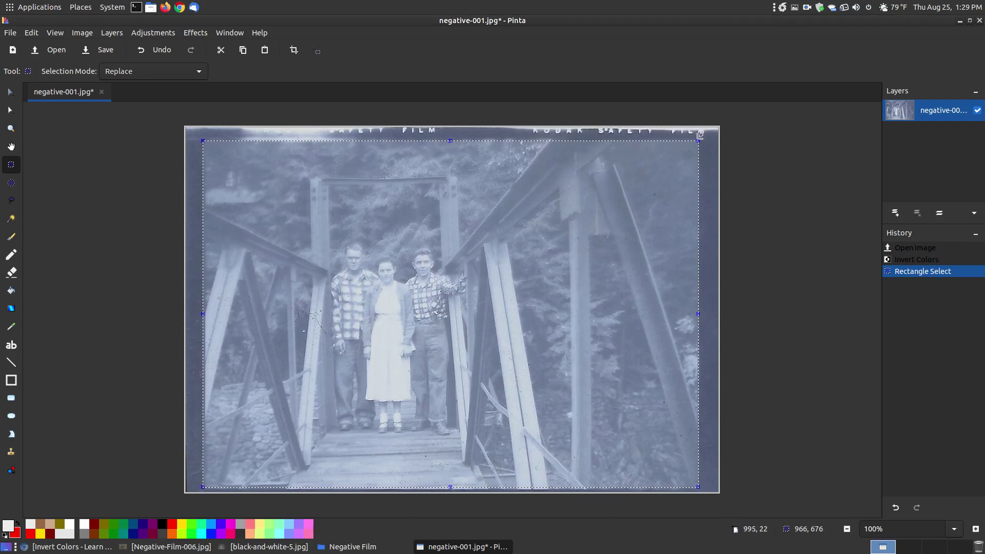
{"action": "left_click", "coordinate": [84, 33]}
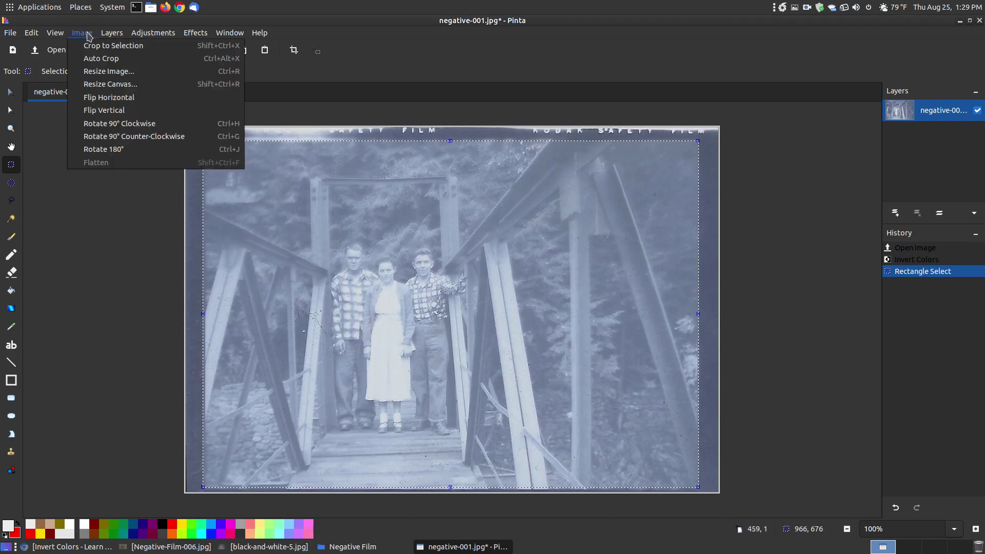
{"action": "left_click", "coordinate": [99, 47]}
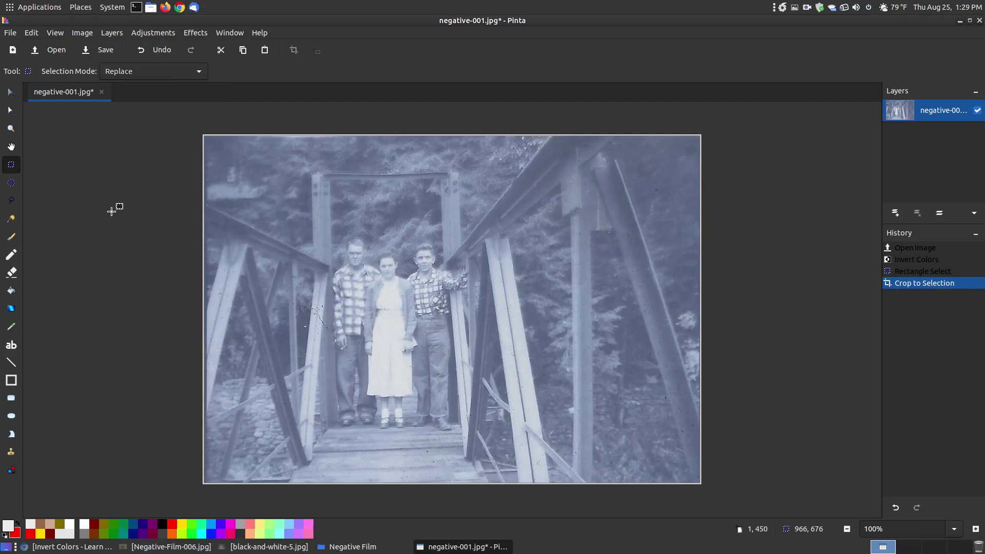
Reselect a tighter area excluding leftover edges and crop again to 951 × 649 pixels
{"action": "left_click_drag", "start_coordinate": [203, 135], "coordinate": [703, 483]}
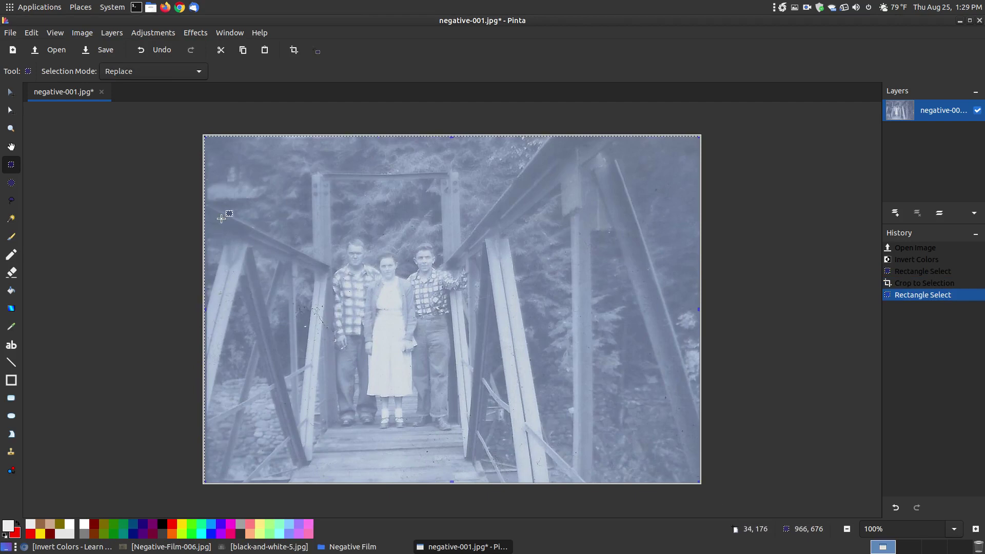
{"action": "left_click", "coordinate": [205, 142]}
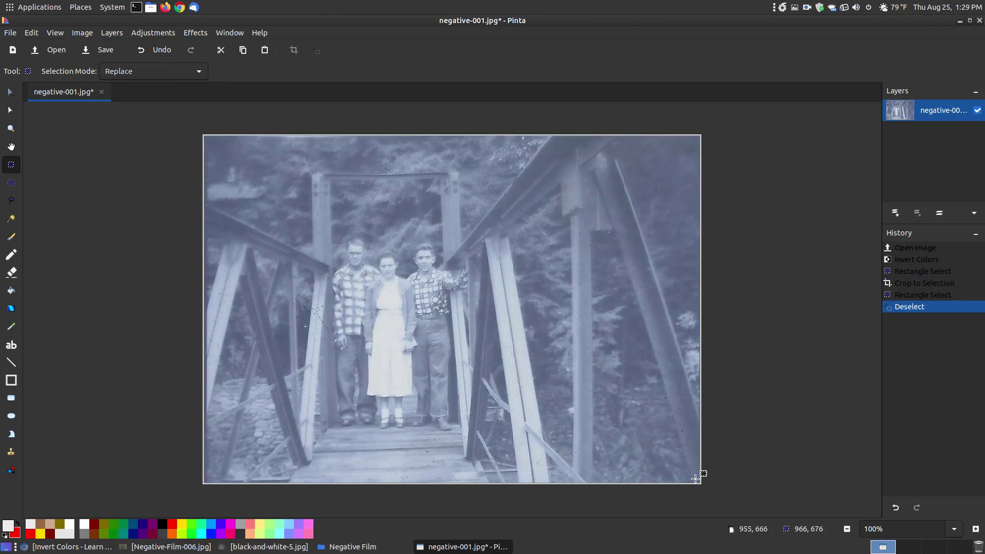
{"action": "left_click_drag", "start_coordinate": [693, 471], "coordinate": [193, 121]}
{"action": "left_click", "coordinate": [82, 32]}
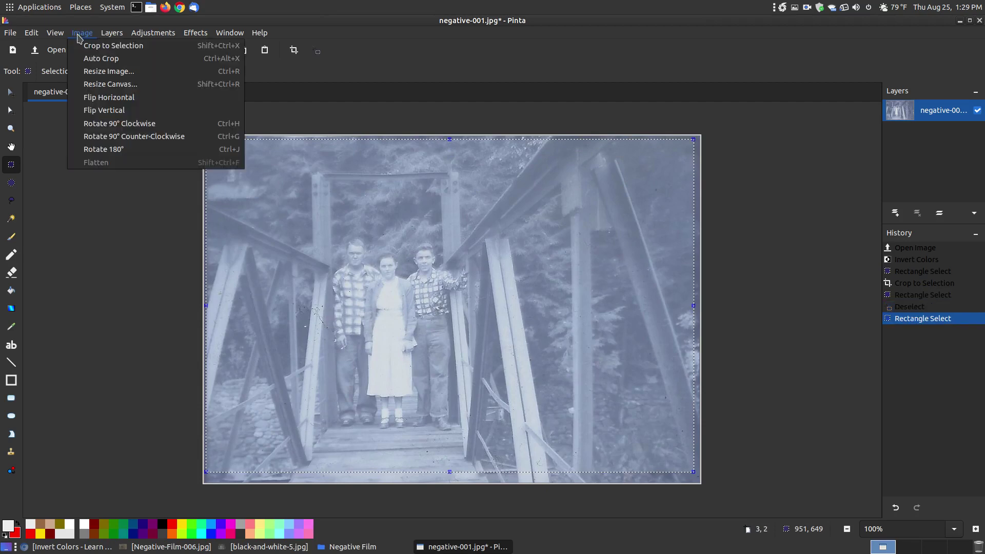
{"action": "left_click", "coordinate": [90, 42]}
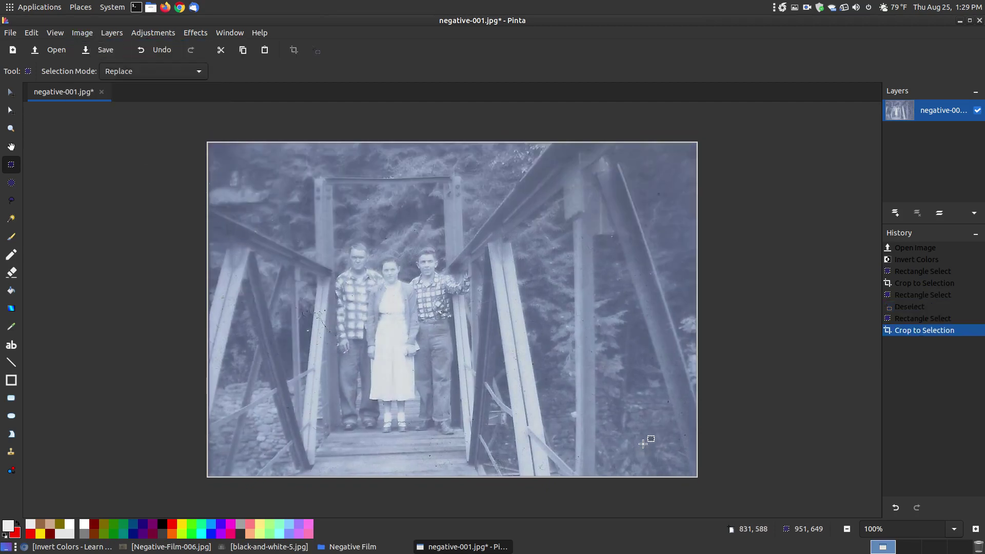
{"action": "left_click", "coordinate": [170, 34]}
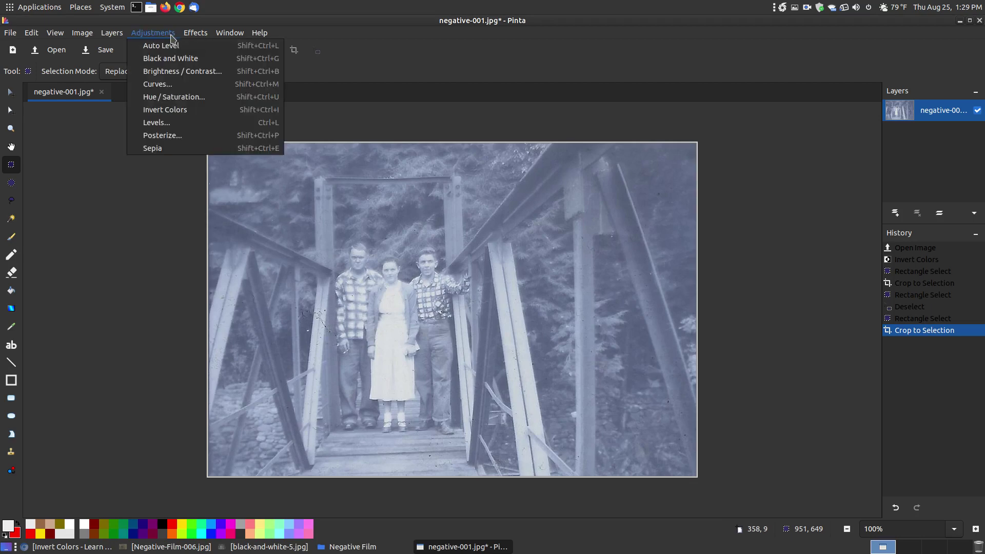
{"action": "left_click", "coordinate": [168, 123]}
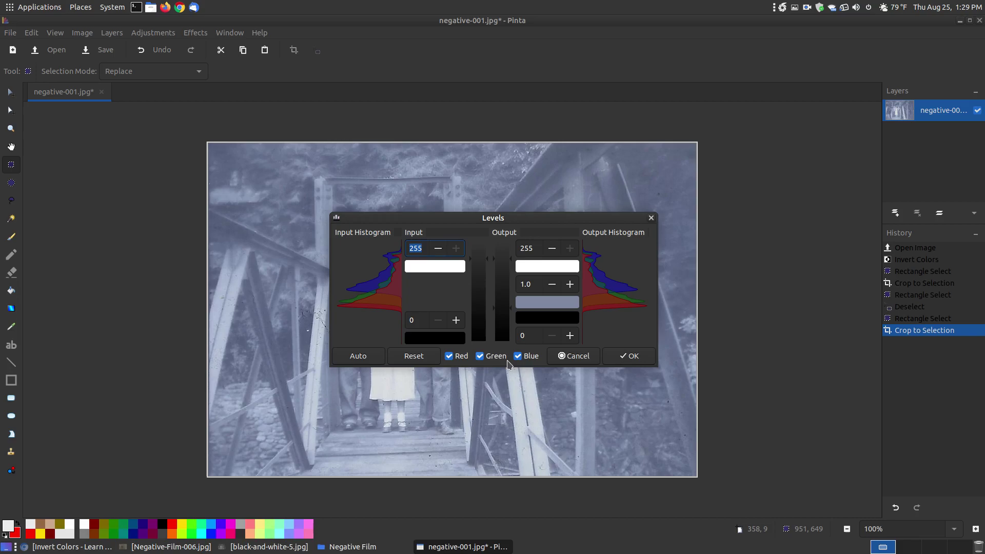
{"action": "left_click", "coordinate": [575, 359]}
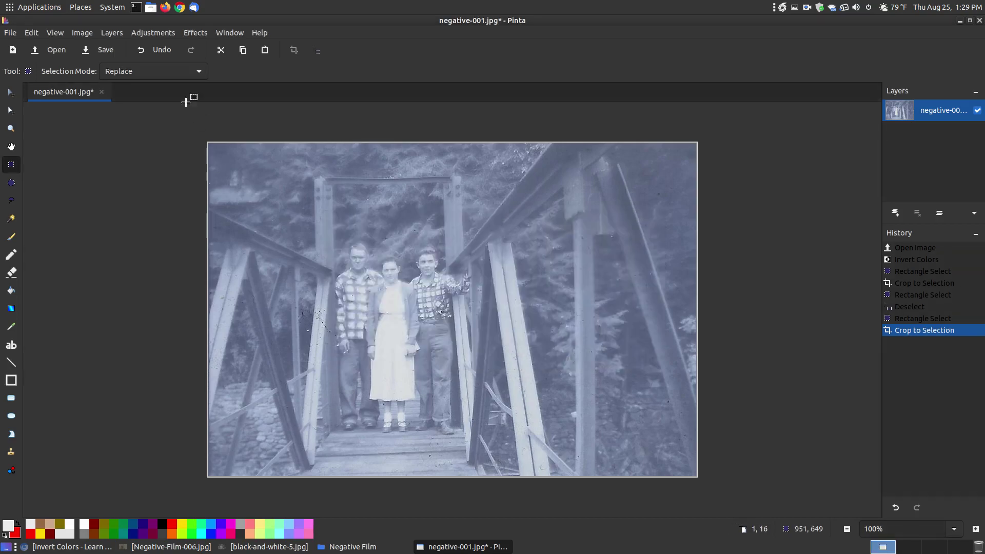
Scroll the Chromium tutorial down to its Auto Level step
{"action": "left_click", "coordinate": [66, 546]}
{"action": "scroll", "coordinate": [527, 389], "scroll_direction": "down", "scroll_amount": 15}
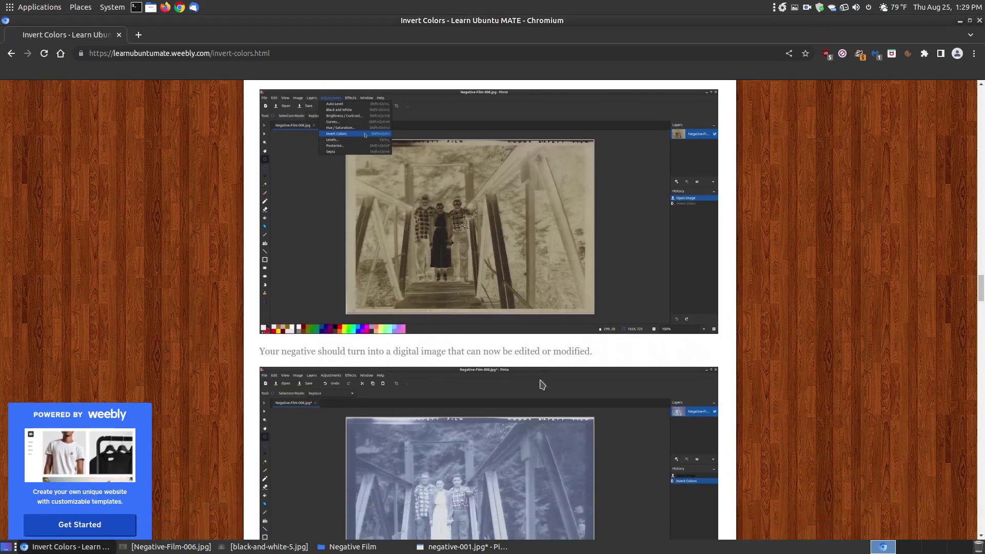
{"action": "scroll", "coordinate": [524, 398], "scroll_direction": "down", "scroll_amount": 4}
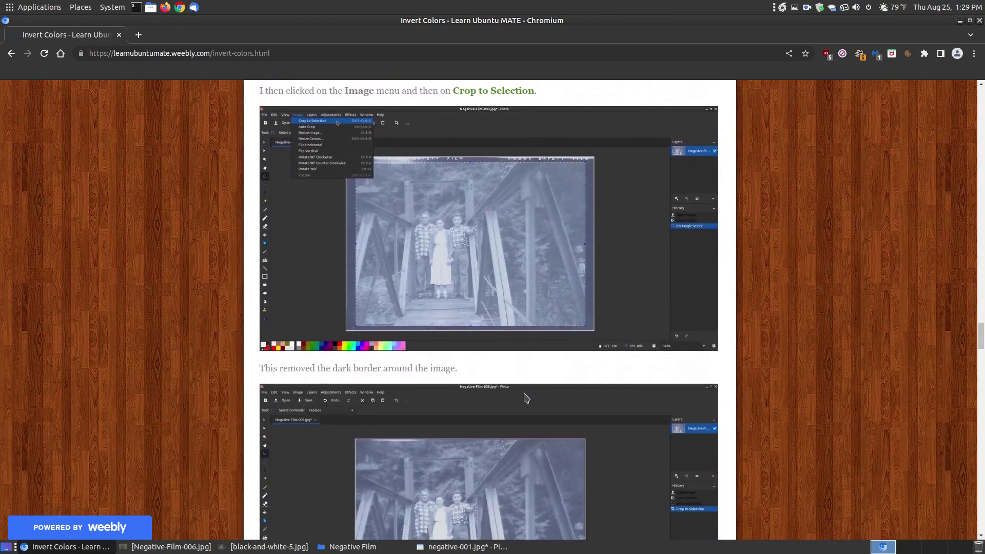
{"action": "scroll", "coordinate": [524, 398], "scroll_direction": "down", "scroll_amount": 2}
{"action": "scroll", "coordinate": [395, 216], "scroll_direction": "down", "scroll_amount": 13}
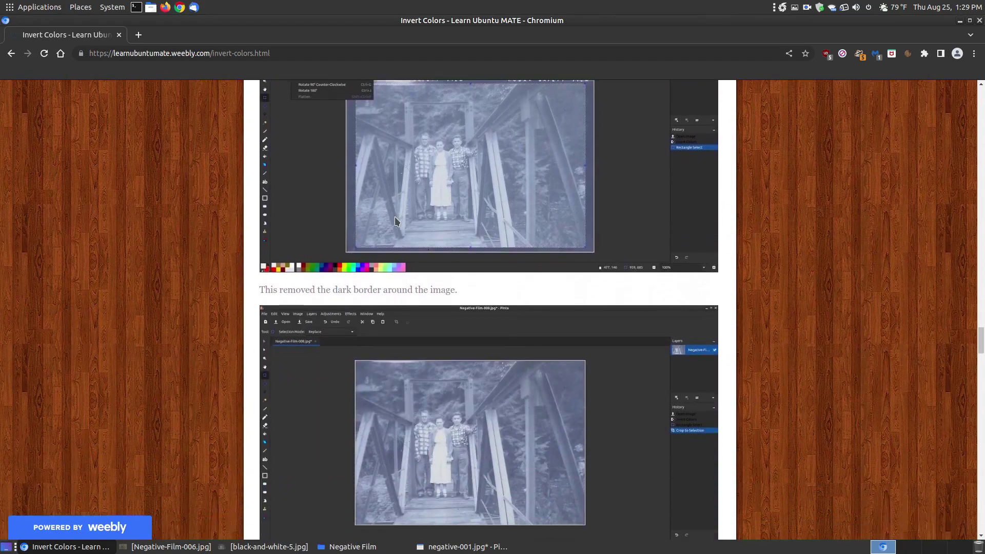
{"action": "scroll", "coordinate": [395, 221], "scroll_direction": "down", "scroll_amount": 3}
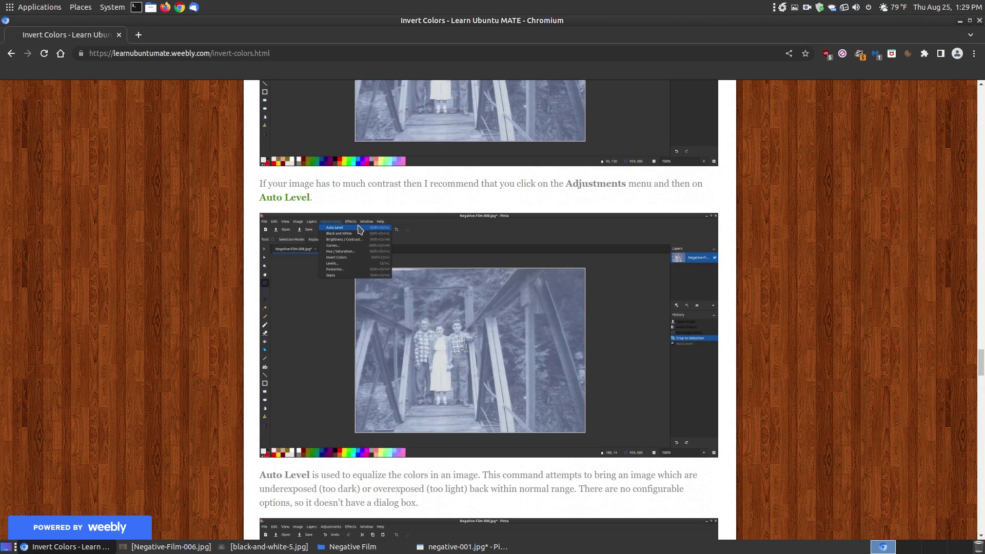
Back in Pinta, apply Adjustments > Auto Level to boost the photo's contrast
{"action": "left_click", "coordinate": [960, 21]}
{"action": "left_click", "coordinate": [149, 33]}
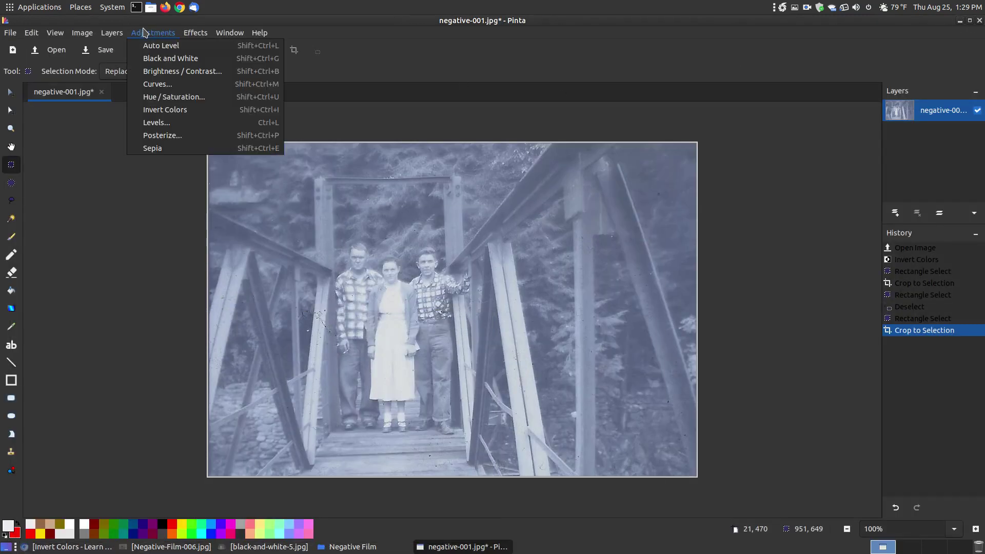
{"action": "left_click", "coordinate": [166, 46]}
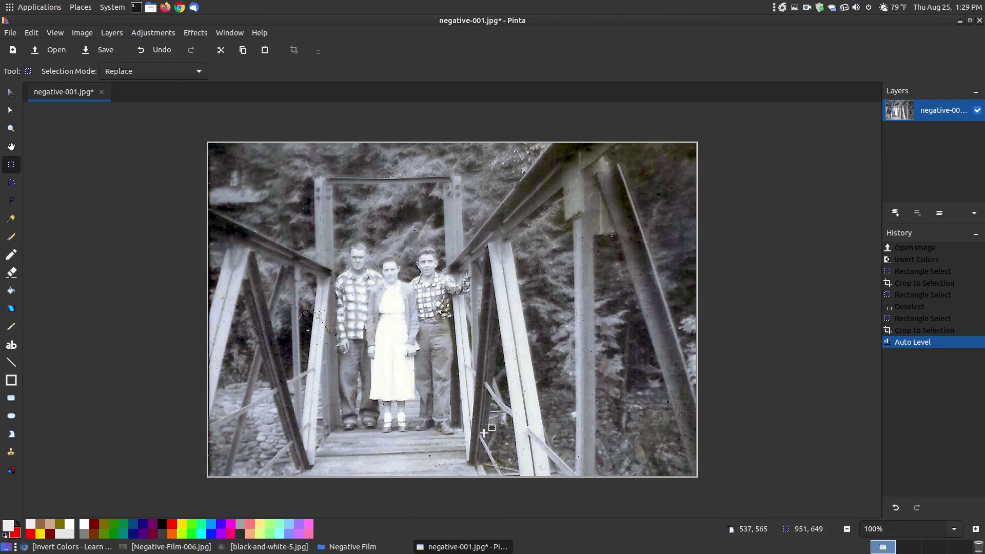
Apply the Photo > Sharpen effect to the bridge photo with Amount 9
{"action": "left_click", "coordinate": [193, 32]}
{"action": "mouse_move", "coordinate": [208, 98]}
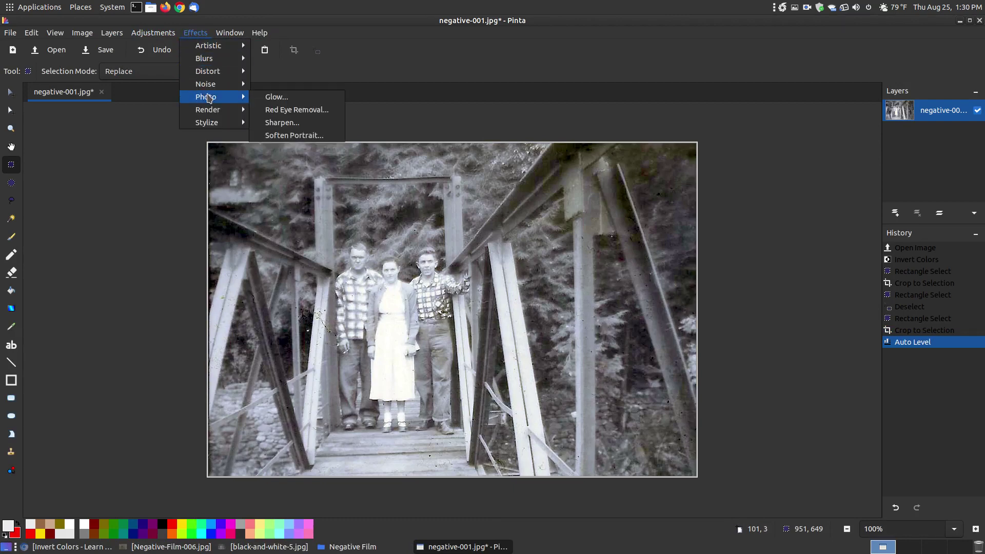
{"action": "left_click", "coordinate": [282, 122]}
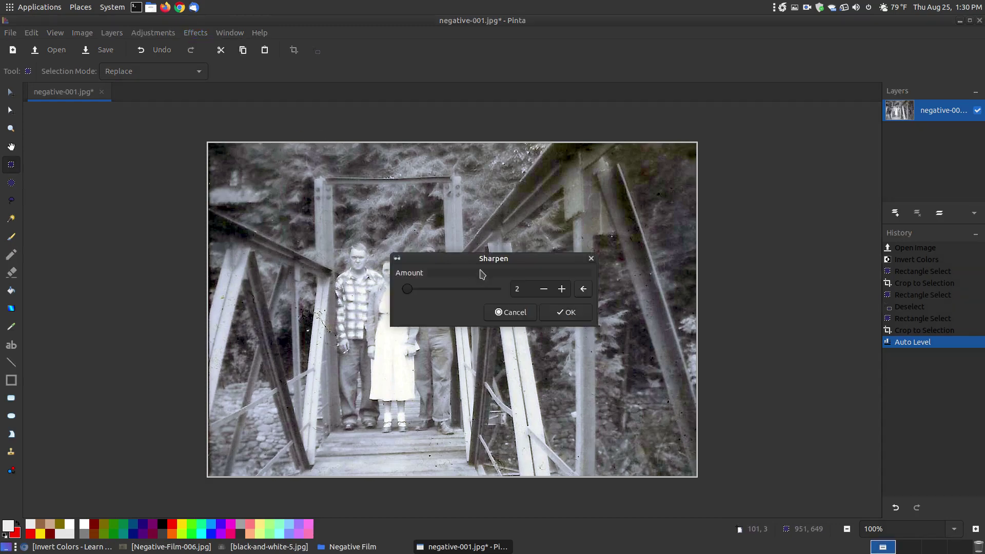
{"action": "left_click_drag", "start_coordinate": [534, 268], "coordinate": [770, 233]}
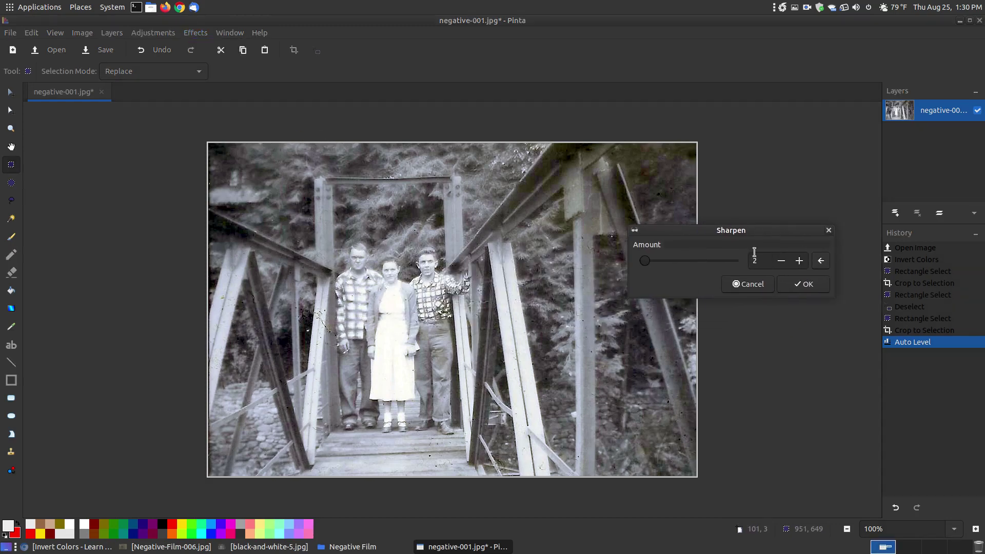
{"action": "left_click", "coordinate": [802, 261]}
{"action": "left_click", "coordinate": [803, 262]}
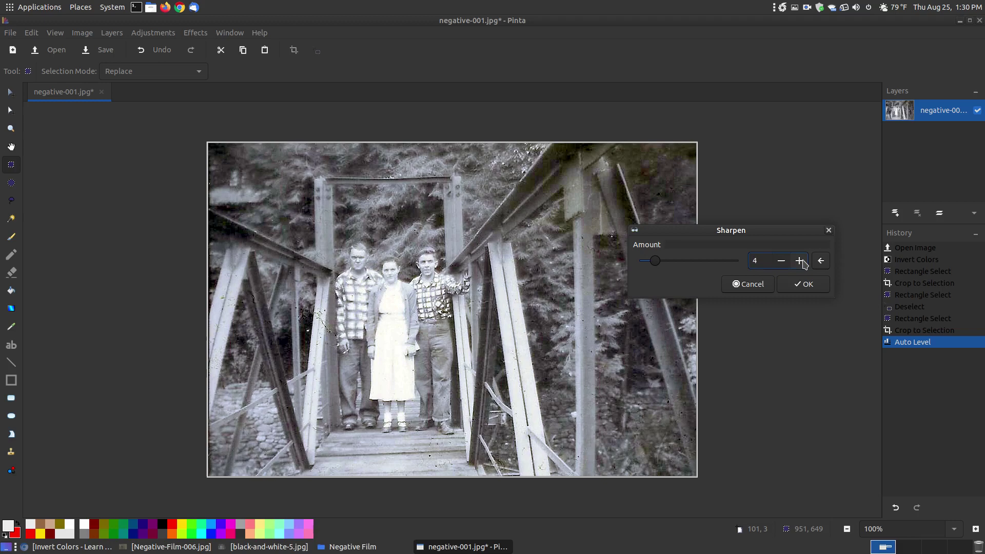
{"action": "left_click", "coordinate": [802, 262]}
{"action": "left_click", "coordinate": [802, 261]}
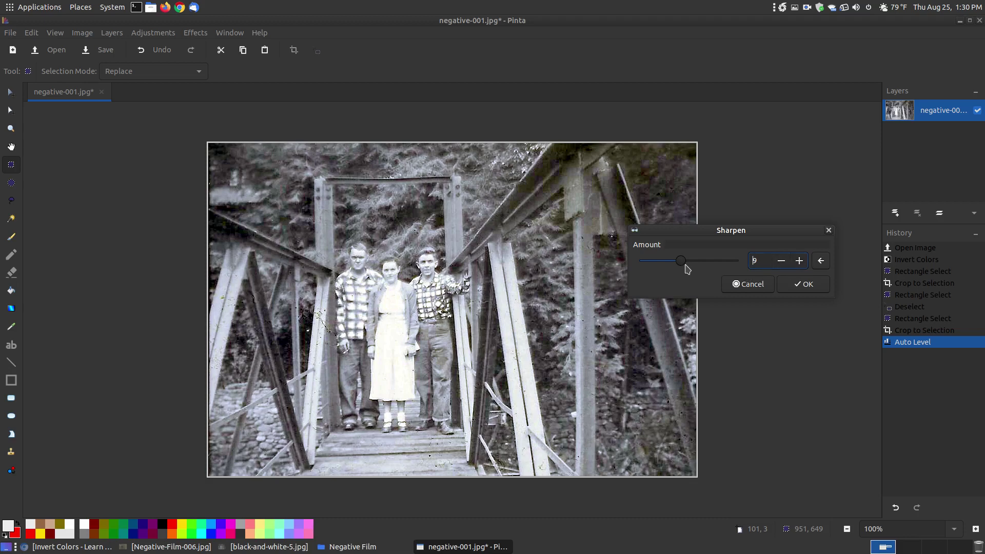
{"action": "left_click_drag", "start_coordinate": [683, 264], "coordinate": [729, 266]}
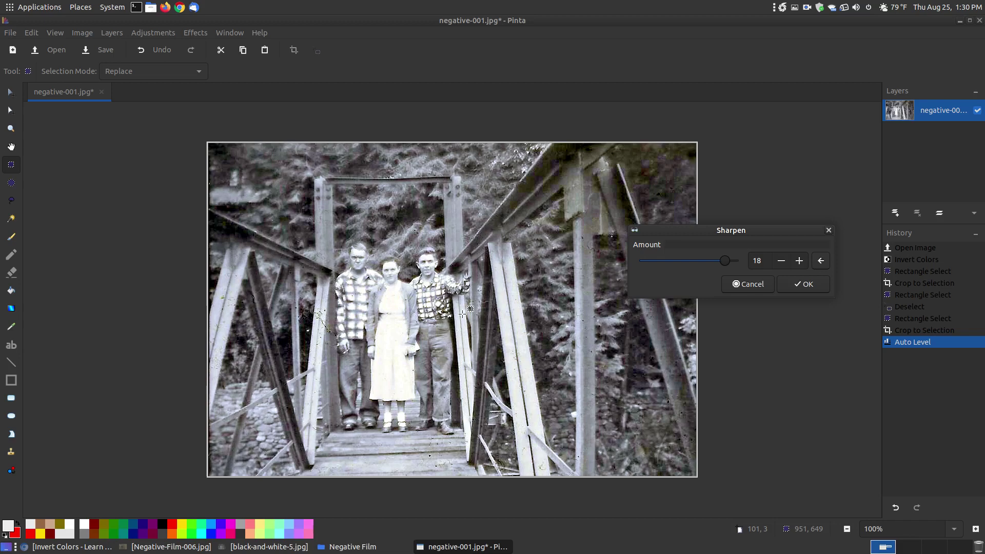
{"action": "left_click_drag", "start_coordinate": [724, 266], "coordinate": [677, 264]}
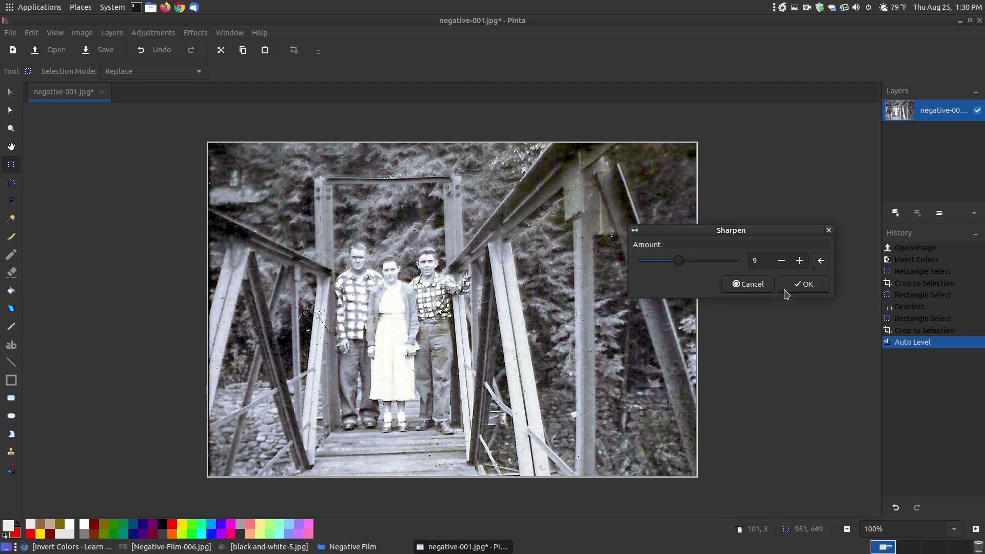
{"action": "left_click", "coordinate": [804, 285]}
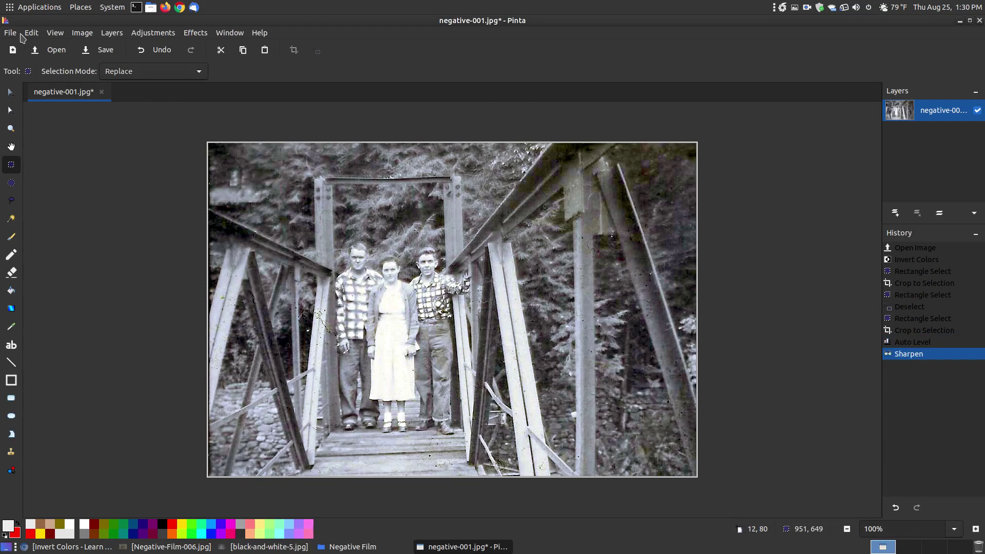
Save the photo as negative-002.jpg with JPEG quality 96
{"action": "left_click", "coordinate": [11, 32]}
{"action": "left_click", "coordinate": [31, 97]}
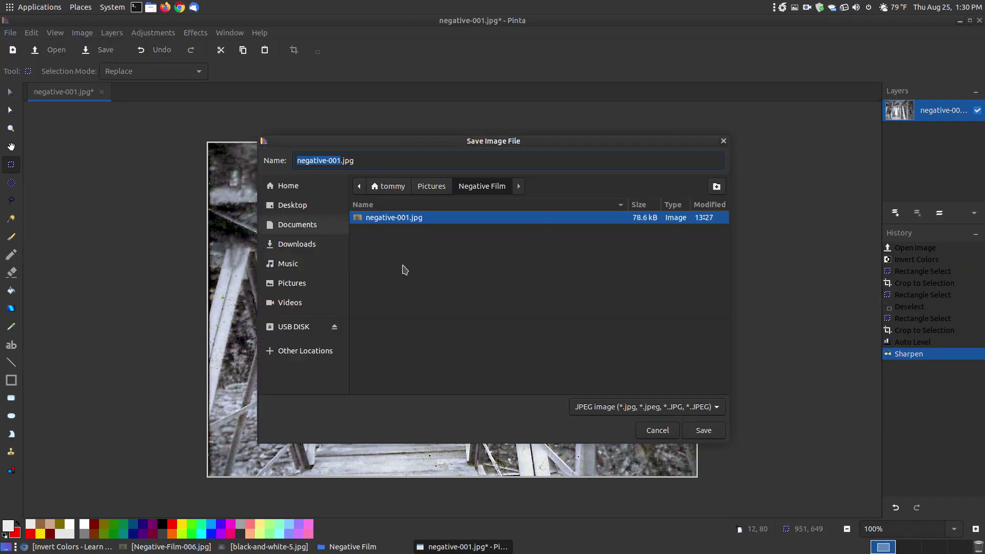
{"action": "left_click", "coordinate": [326, 160]}
{"action": "left_click", "coordinate": [337, 160]}
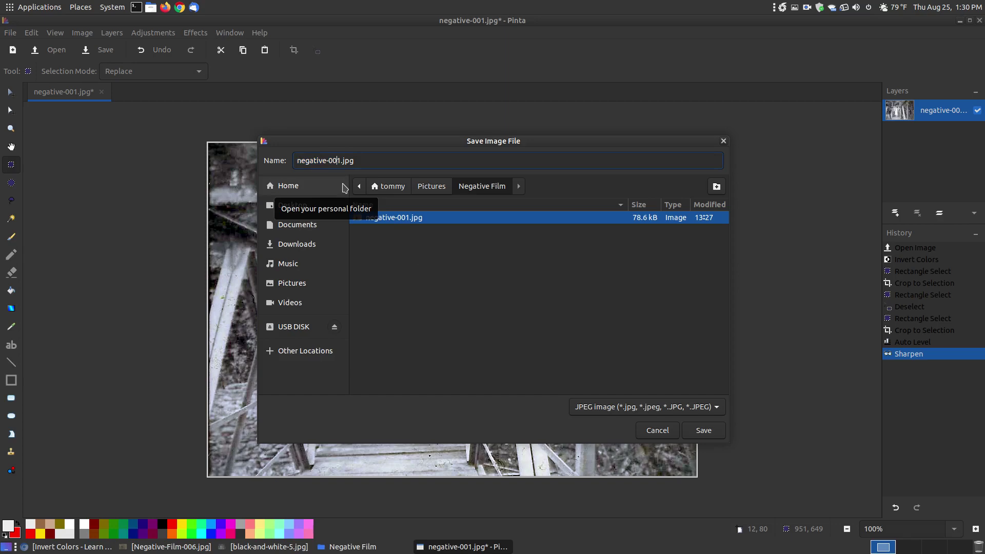
{"action": "key", "text": "Delete"}
{"action": "type", "text": "2"}
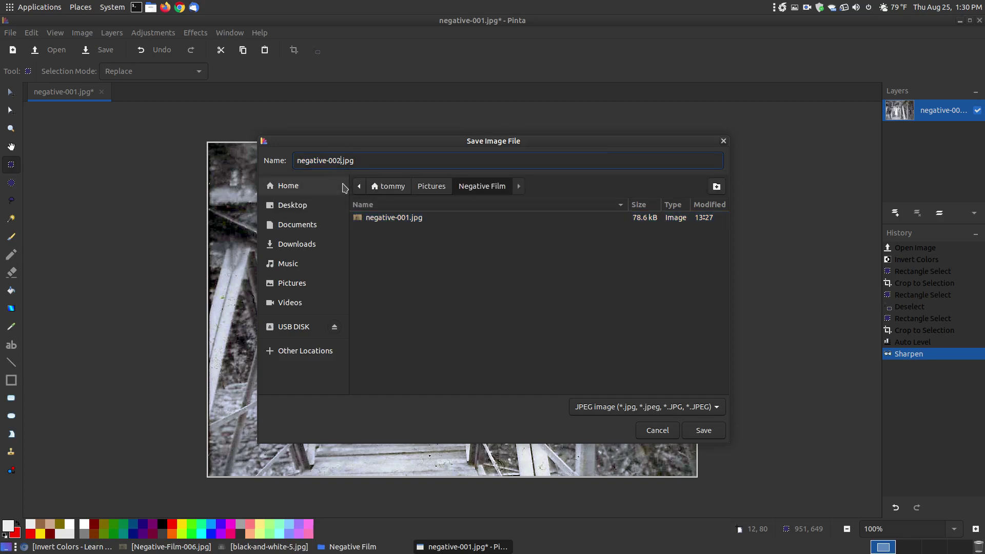
{"action": "left_click", "coordinate": [716, 435]}
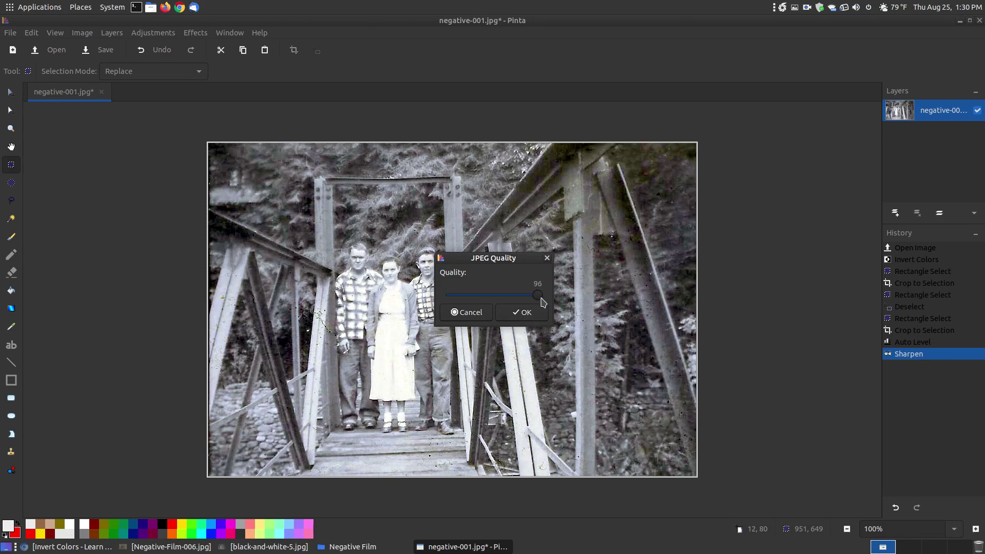
{"action": "left_click", "coordinate": [523, 312]}
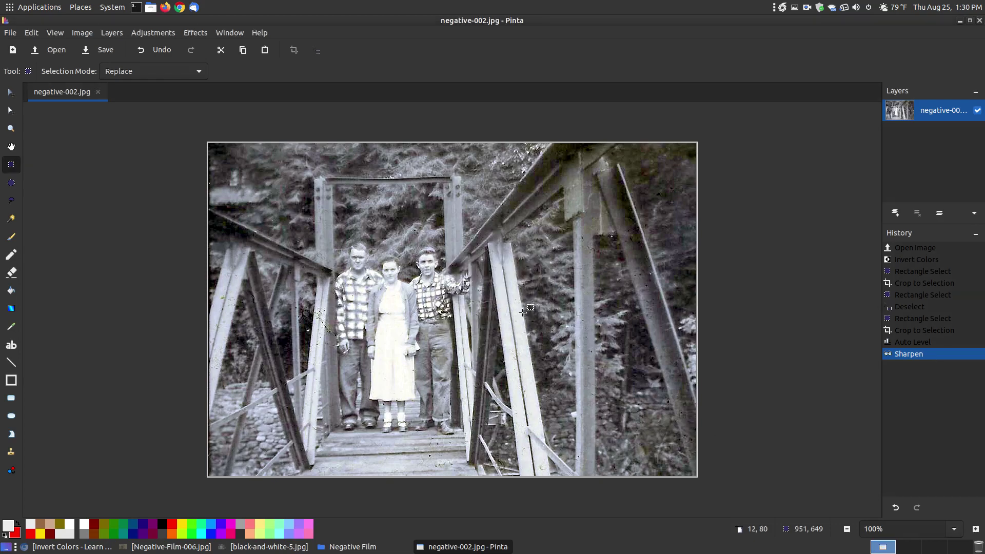
Close the image, quit Pinta, and close the Negative-Film-006 and black-and-white-5 viewers
{"action": "left_click", "coordinate": [98, 91]}
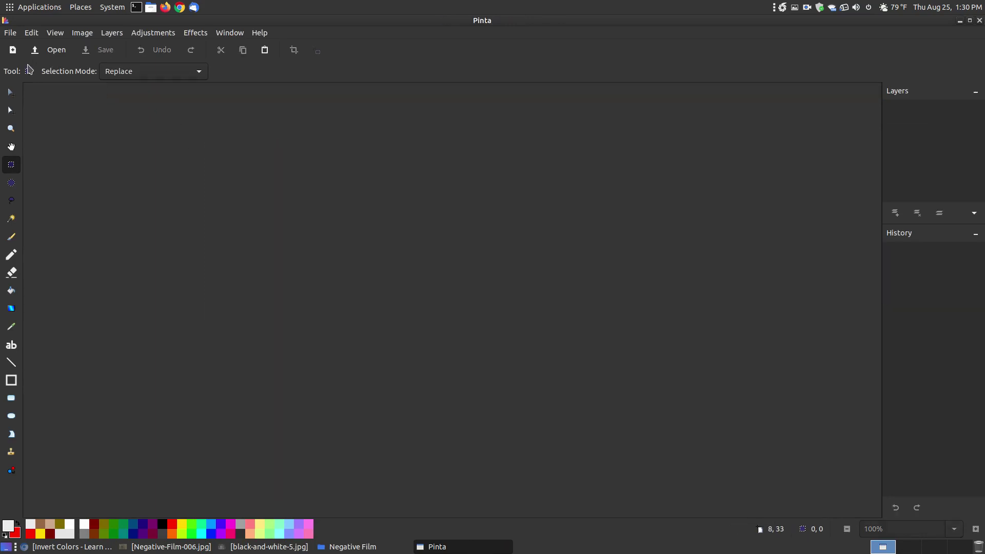
{"action": "left_click", "coordinate": [11, 32]}
{"action": "left_click", "coordinate": [48, 124]}
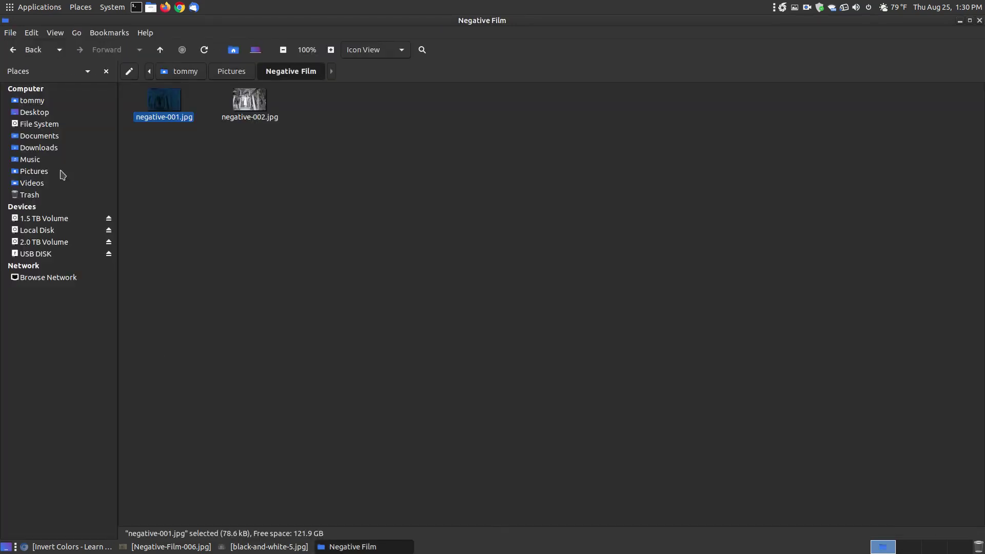
{"action": "left_click", "coordinate": [185, 547]}
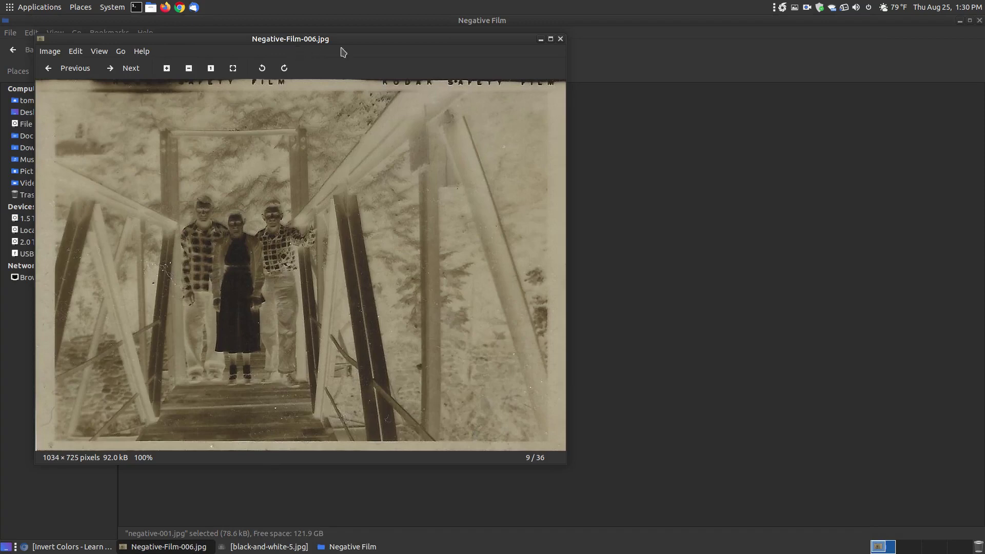
{"action": "left_click", "coordinate": [560, 39]}
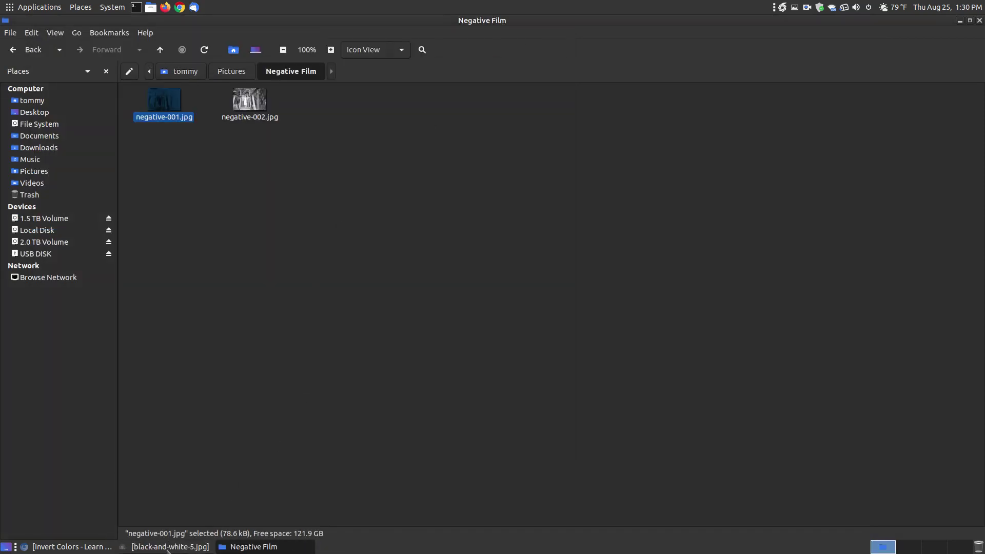
{"action": "left_click", "coordinate": [170, 545]}
{"action": "left_click", "coordinate": [734, 89]}
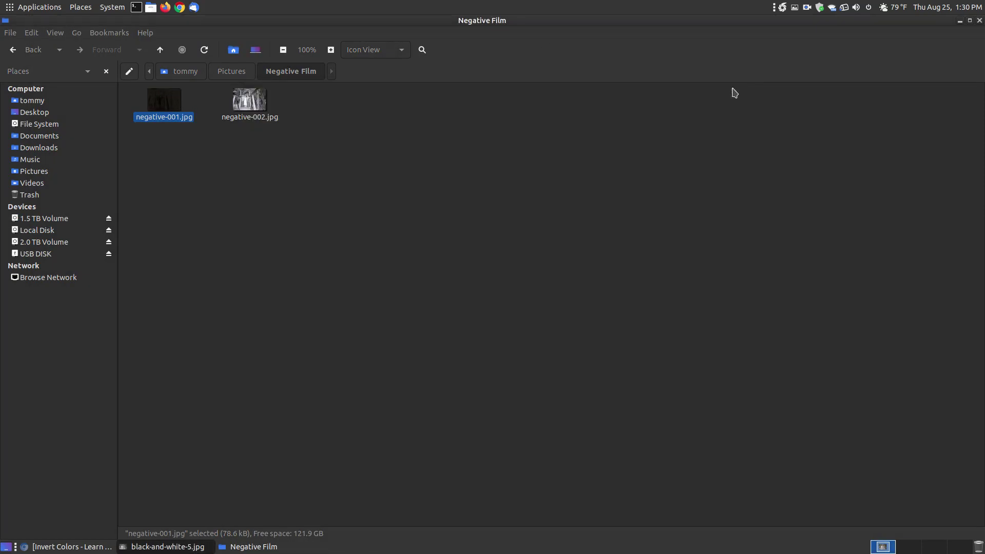
Open negative-001.jpg and negative-002.jpg, placing their viewers left and right
{"action": "double_click", "coordinate": [176, 108]}
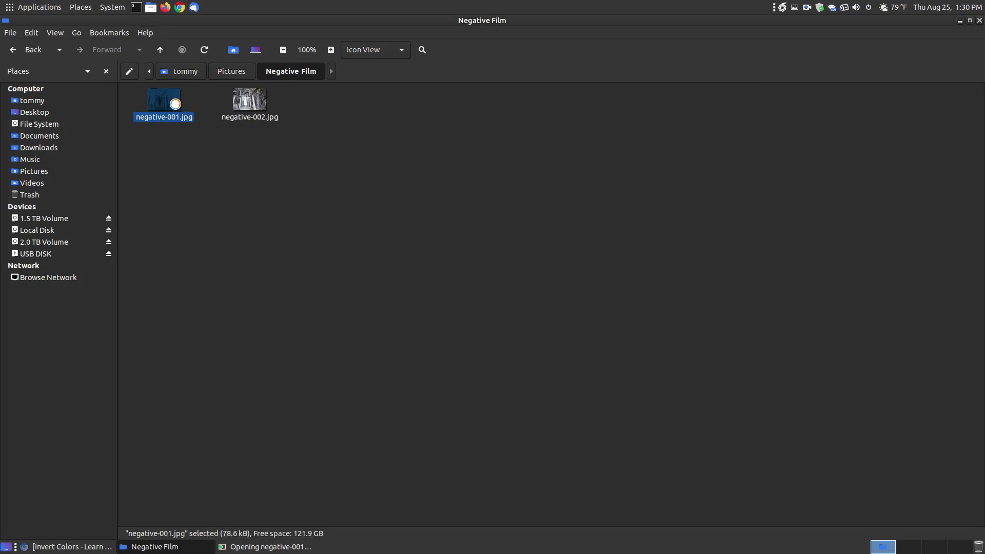
{"action": "left_click_drag", "start_coordinate": [526, 82], "coordinate": [300, 129]}
{"action": "double_click", "coordinate": [262, 101]}
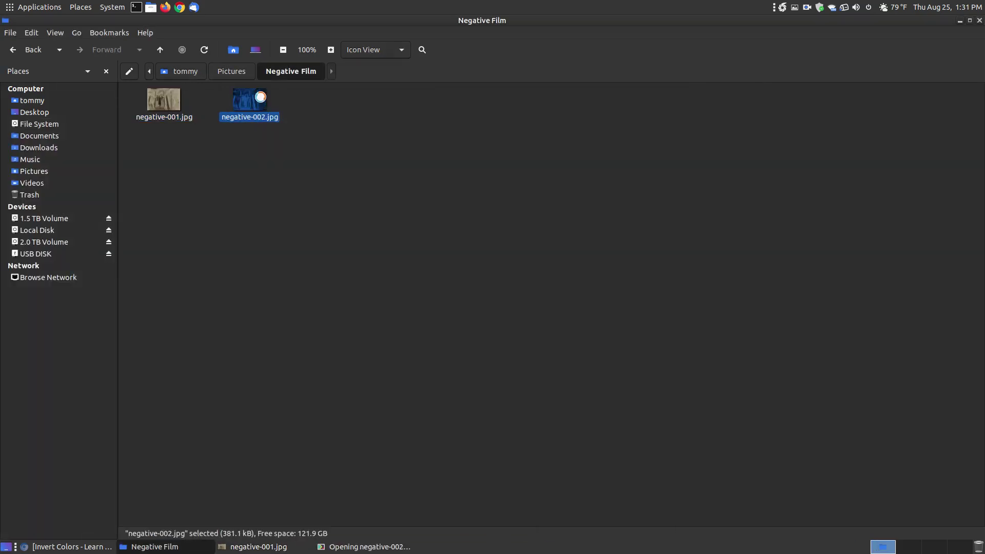
{"action": "left_click_drag", "start_coordinate": [542, 100], "coordinate": [728, 95]}
Arrange the negative-001.jpg and negative-002.jpg viewers to compare them
{"action": "left_click", "coordinate": [291, 545]}
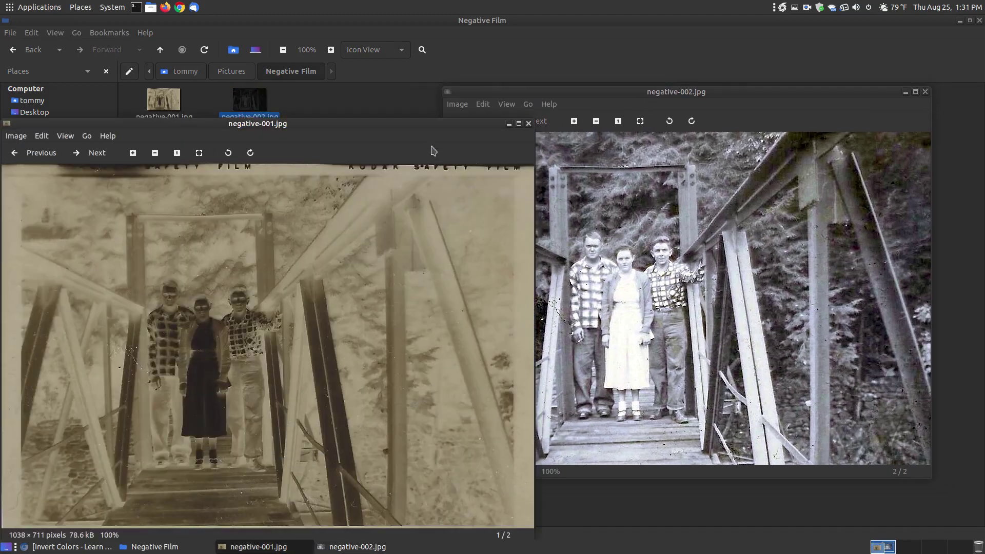
{"action": "left_click_drag", "start_coordinate": [424, 124], "coordinate": [424, 78]}
{"action": "mouse_move", "coordinate": [656, 88]}
{"action": "left_mouse_down"}
{"action": "mouse_move", "coordinate": [673, 87]}
{"action": "mouse_move", "coordinate": [660, 105]}
{"action": "left_mouse_up"}
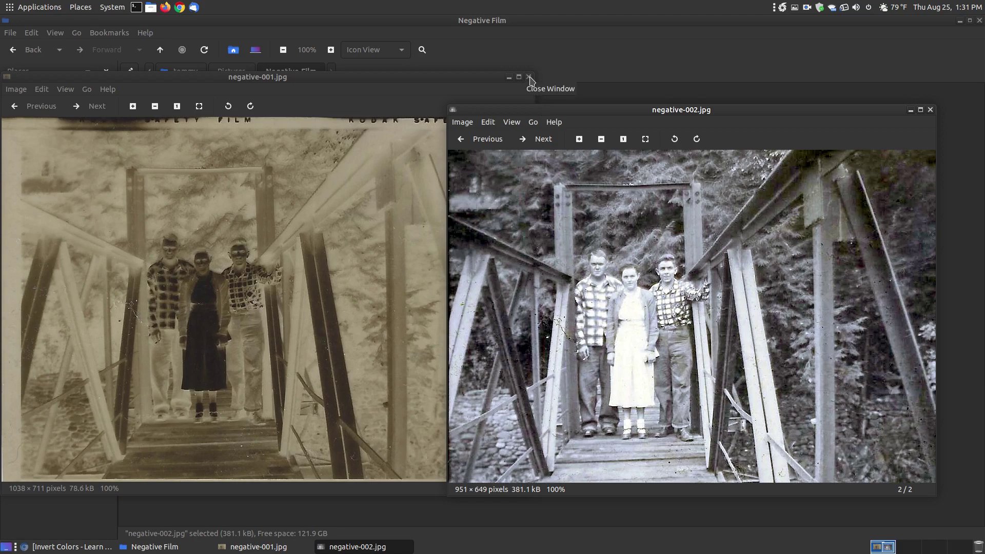
Close the negative-001.jpg viewer, then centre and close the negative-002.jpg viewer
{"action": "left_click", "coordinate": [529, 78]}
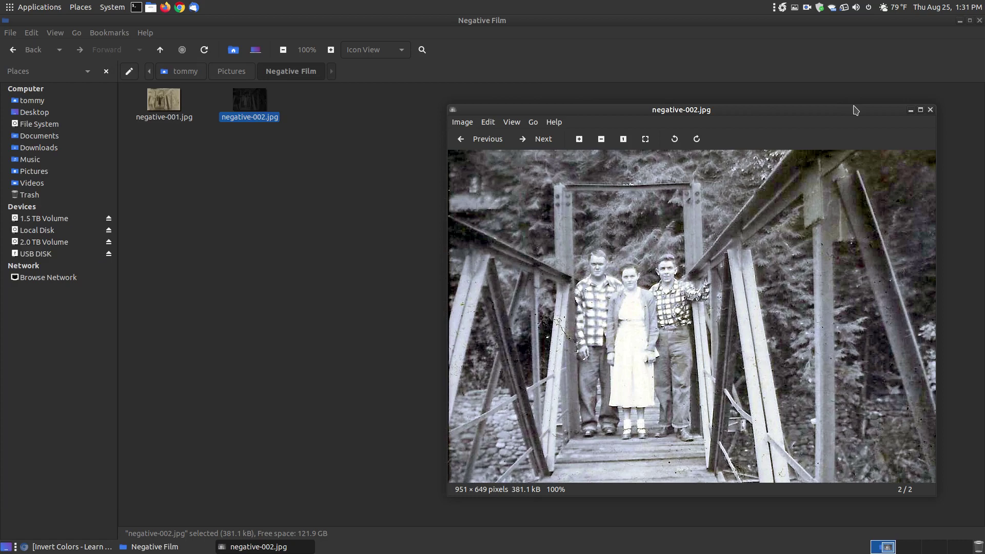
{"action": "left_click_drag", "start_coordinate": [855, 110], "coordinate": [676, 83]}
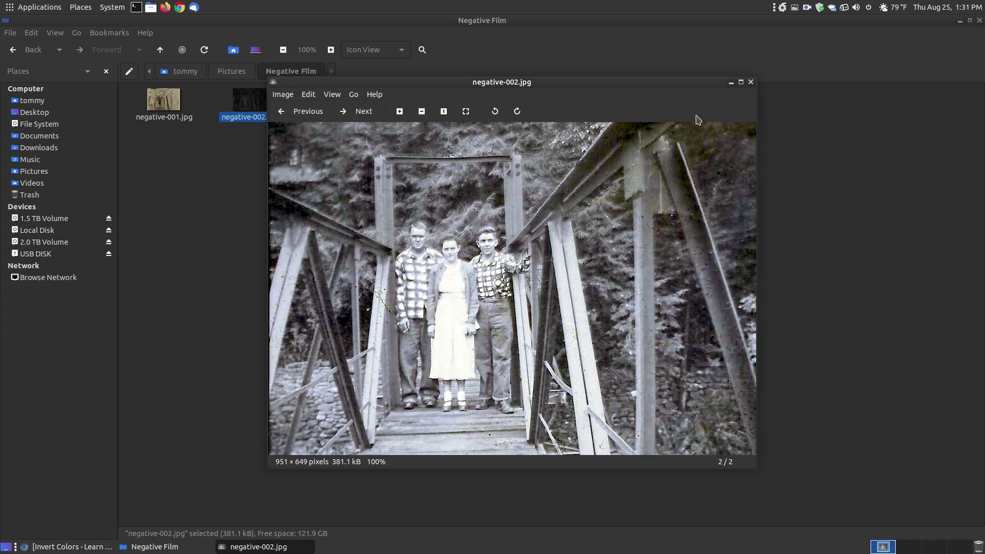
{"action": "left_click", "coordinate": [751, 82]}
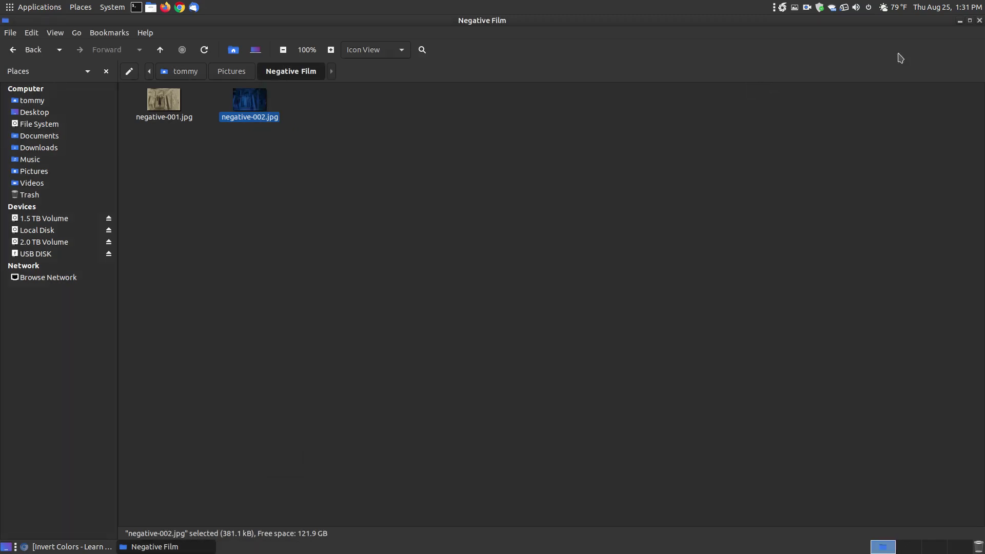
{"action": "left_click", "coordinate": [959, 24]}
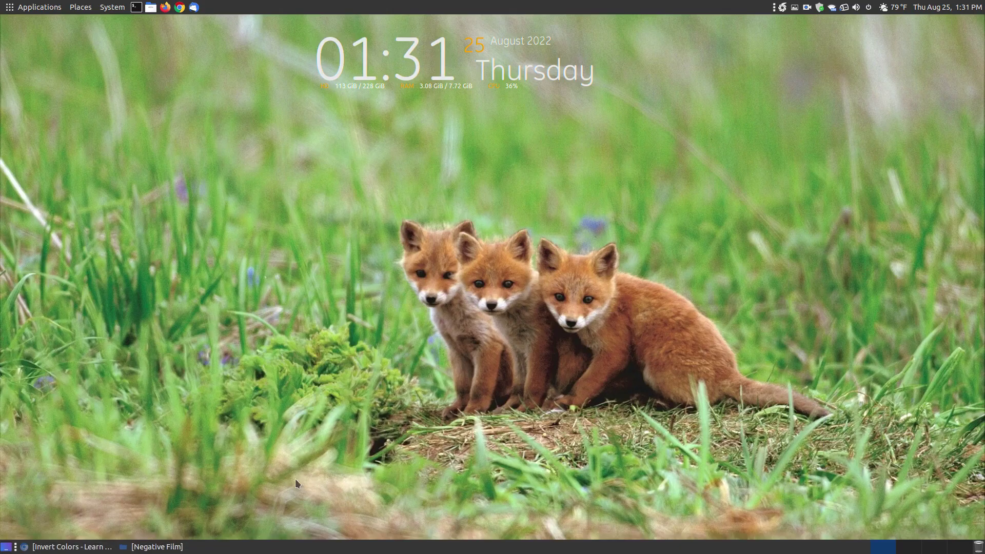
{"action": "left_click", "coordinate": [101, 546]}
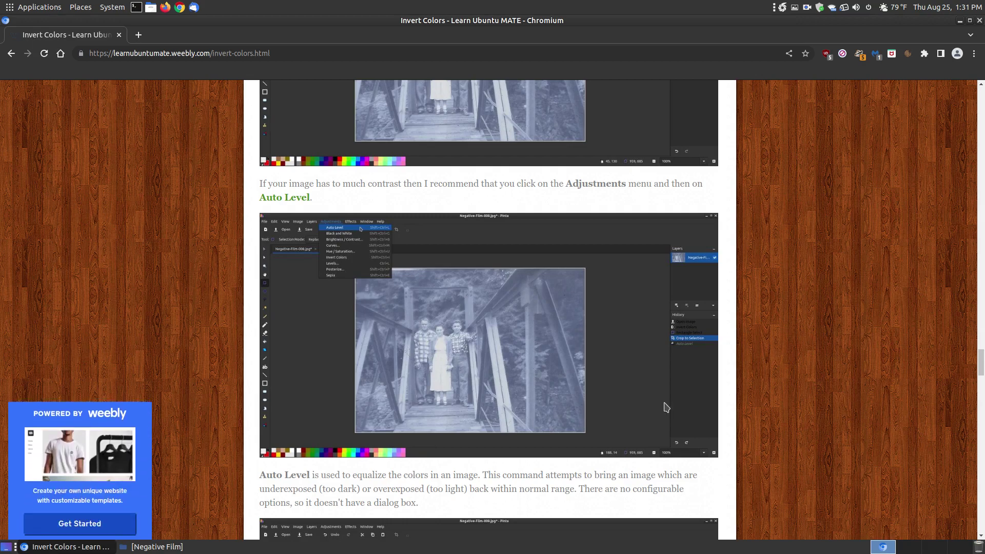
{"action": "scroll", "coordinate": [663, 400], "scroll_direction": "down", "scroll_amount": 10}
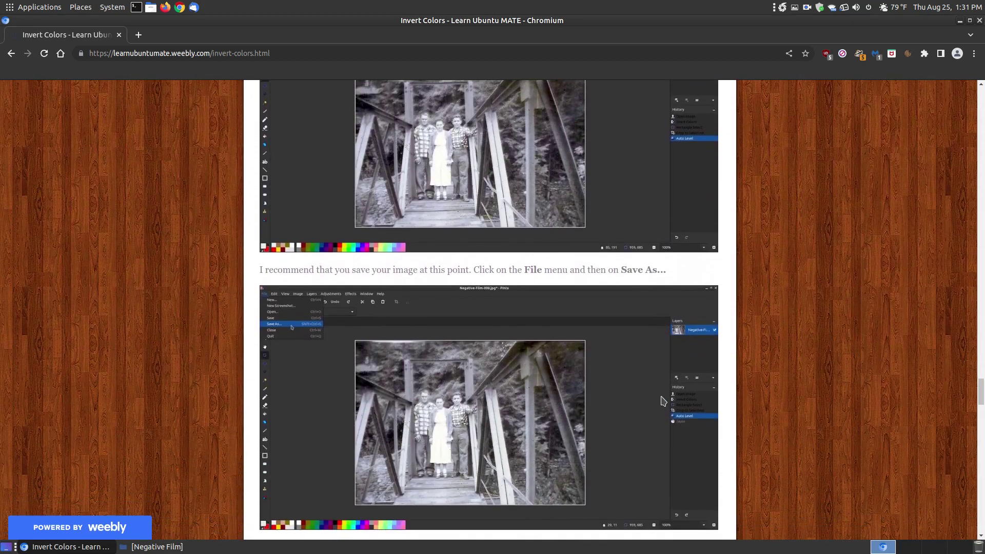
{"action": "left_click_drag", "start_coordinate": [980, 390], "coordinate": [980, 120]}
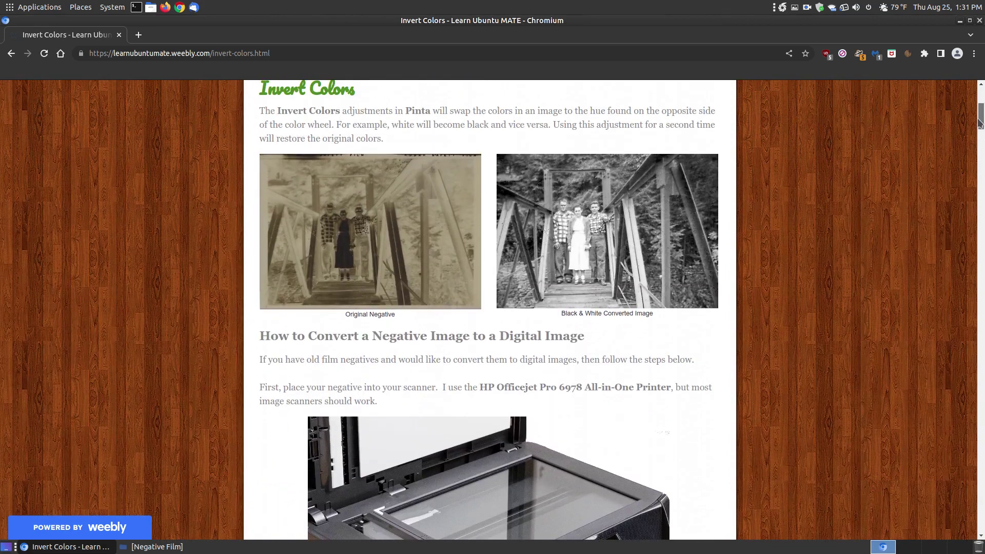
{"action": "scroll", "coordinate": [421, 208], "scroll_direction": "down", "scroll_amount": 4}
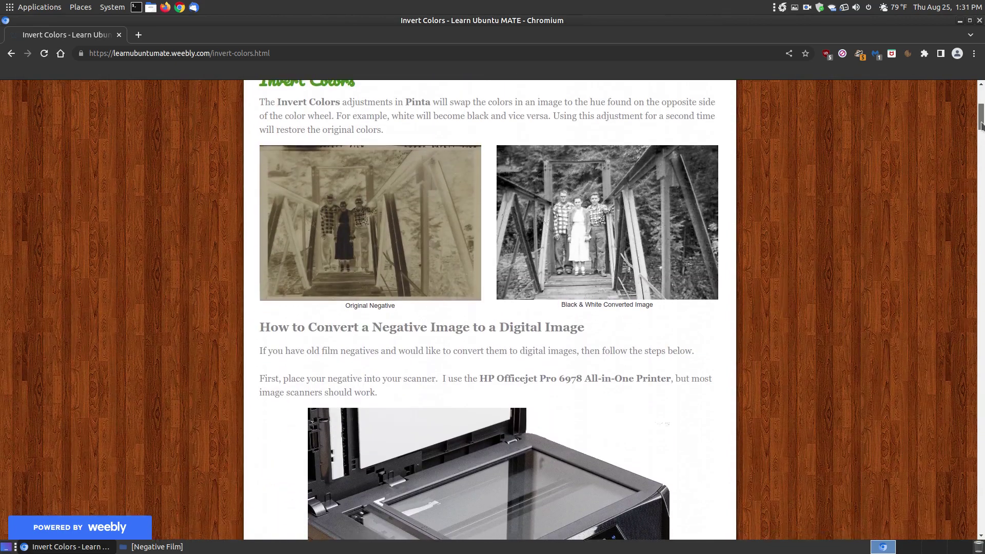
{"action": "scroll", "coordinate": [421, 207], "scroll_direction": "up", "scroll_amount": 4}
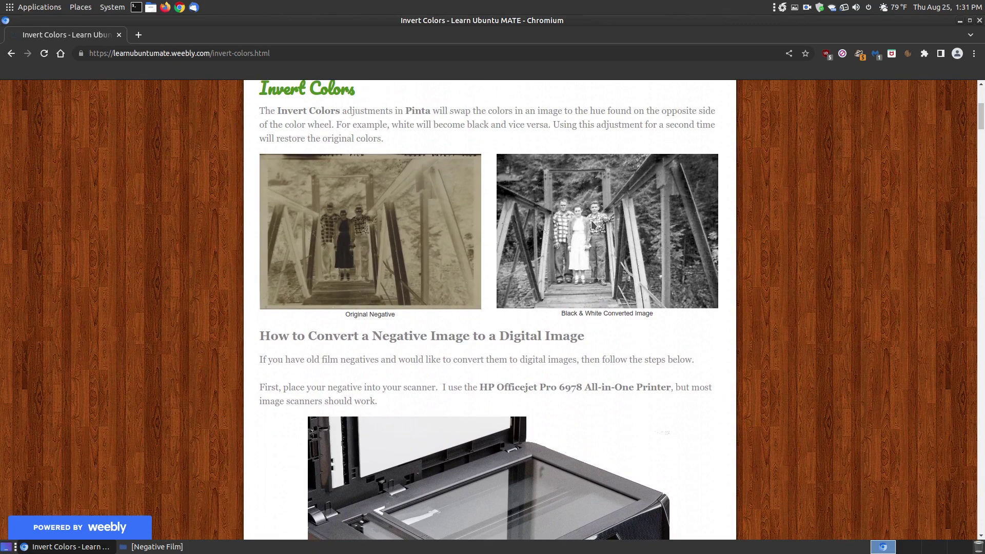
{"action": "scroll", "coordinate": [591, 220], "scroll_direction": "down", "scroll_amount": 1}
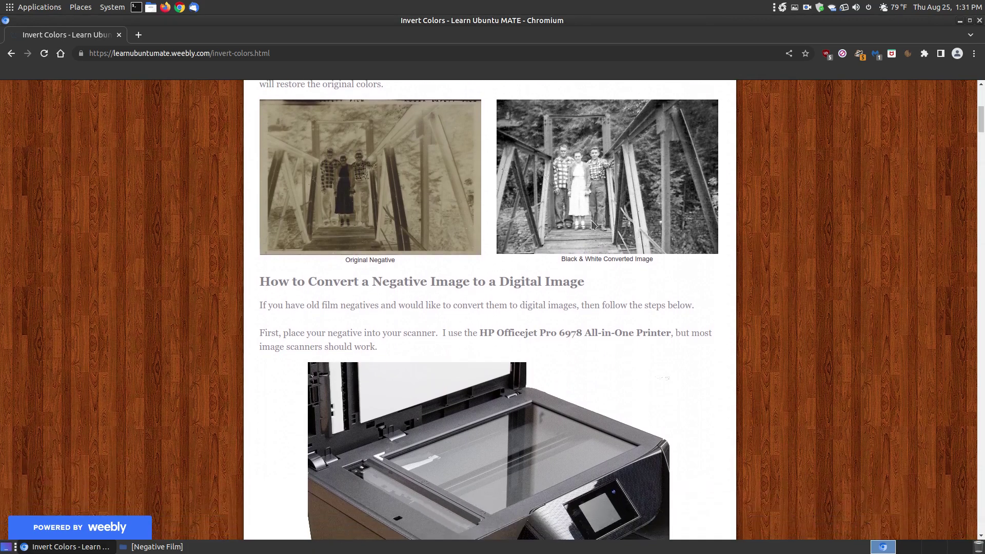
{"action": "scroll", "coordinate": [591, 220], "scroll_direction": "up", "scroll_amount": 1}
{"action": "scroll", "coordinate": [592, 224], "scroll_direction": "down", "scroll_amount": 1}
{"action": "scroll", "coordinate": [593, 225], "scroll_direction": "up", "scroll_amount": 1}
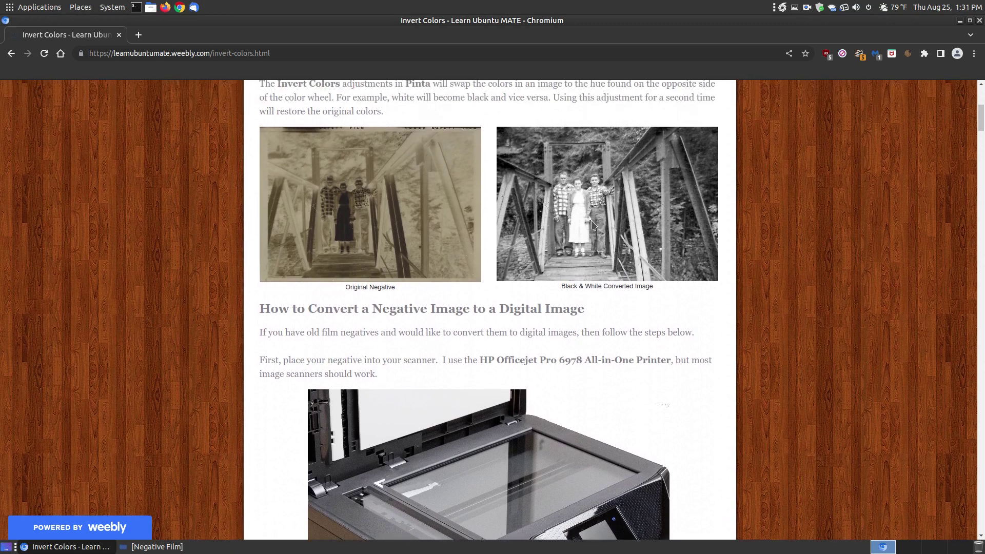
{"action": "left_click", "coordinate": [960, 21]}
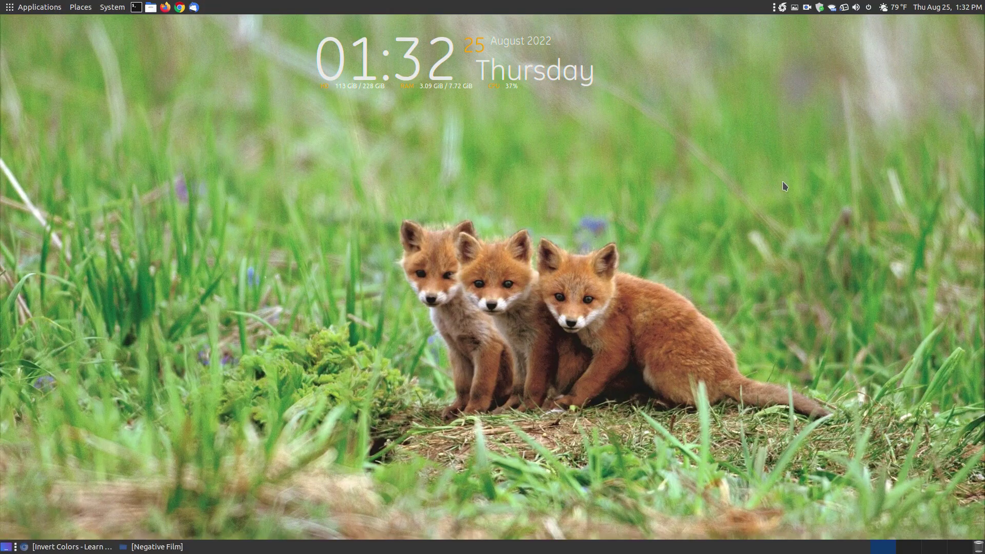